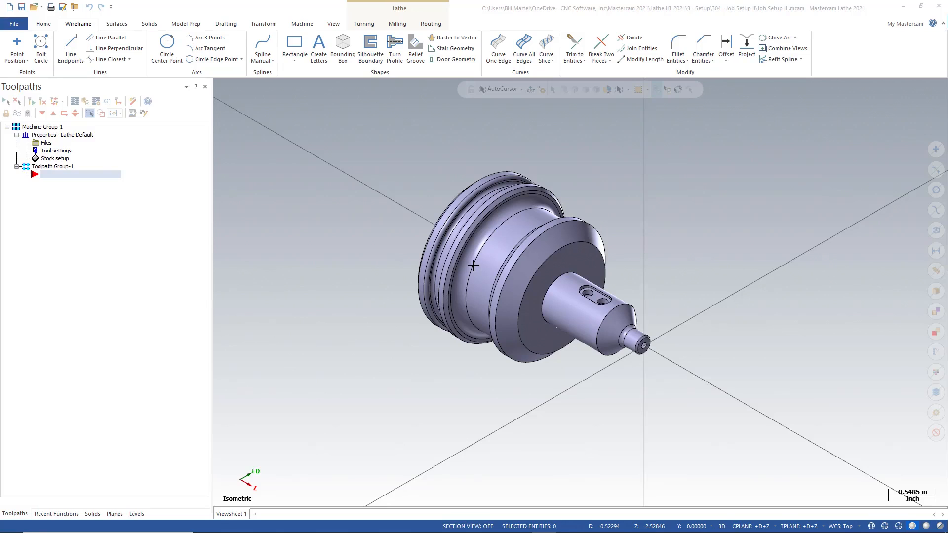
Save the part under the file name Job Setup II IP.mcam, replacing the existing file
{"action": "left_click", "coordinate": [16, 25]}
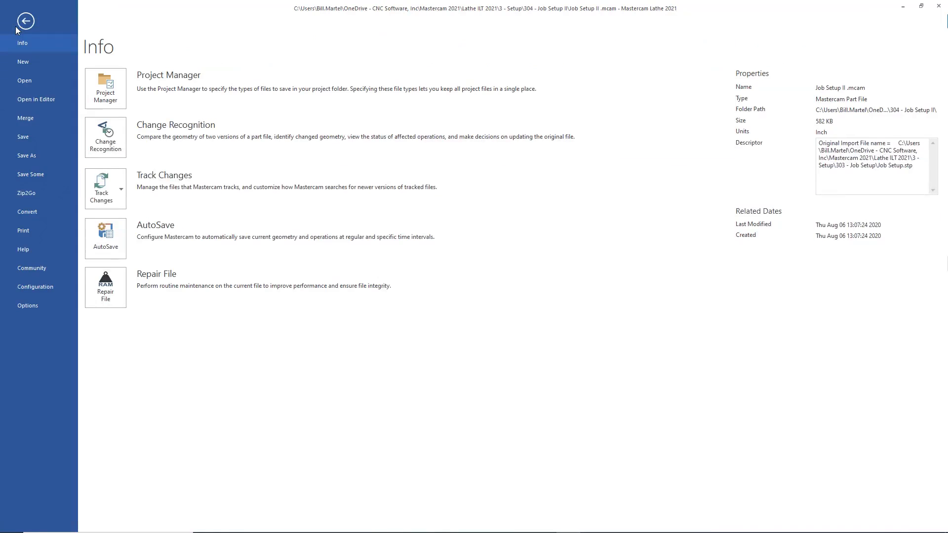
{"action": "left_click", "coordinate": [44, 157]}
{"action": "left_click", "coordinate": [239, 101]}
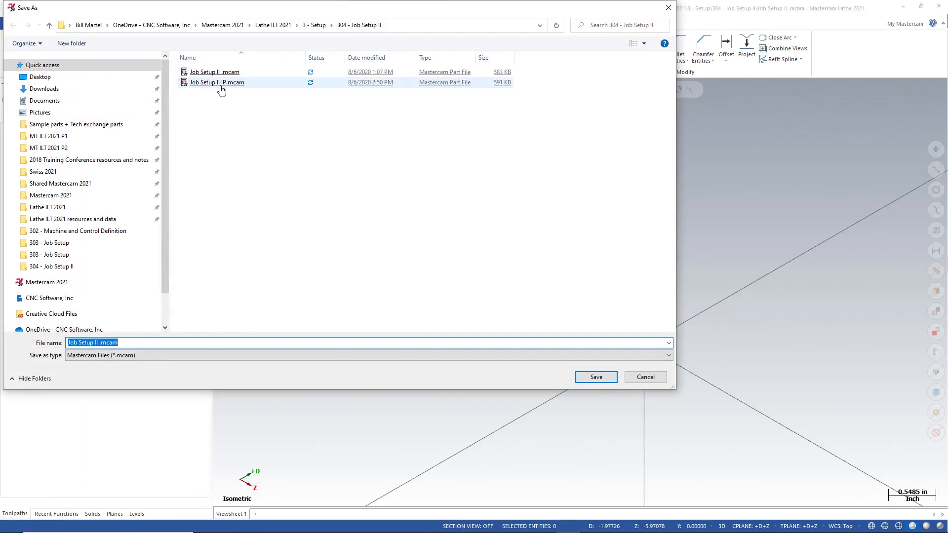
{"action": "double_click", "coordinate": [221, 84]}
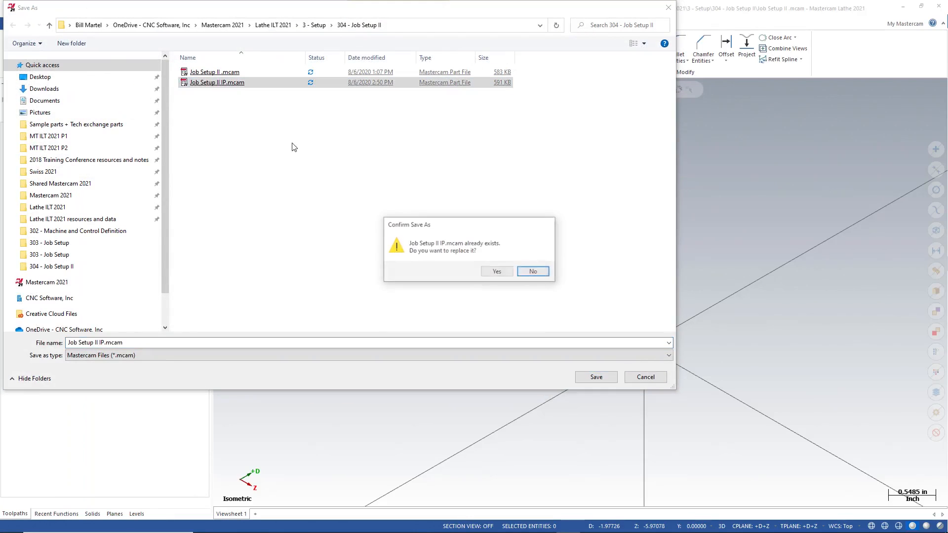
{"action": "left_click", "coordinate": [497, 272]}
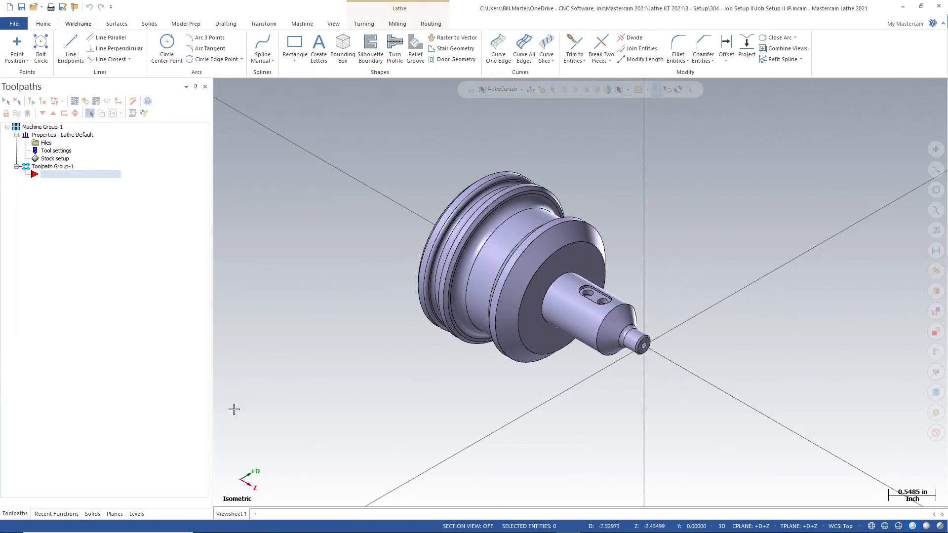
Display the level list, then set the line width to the second thinnest and the wireframe color to dark red
{"action": "left_click", "coordinate": [135, 514]}
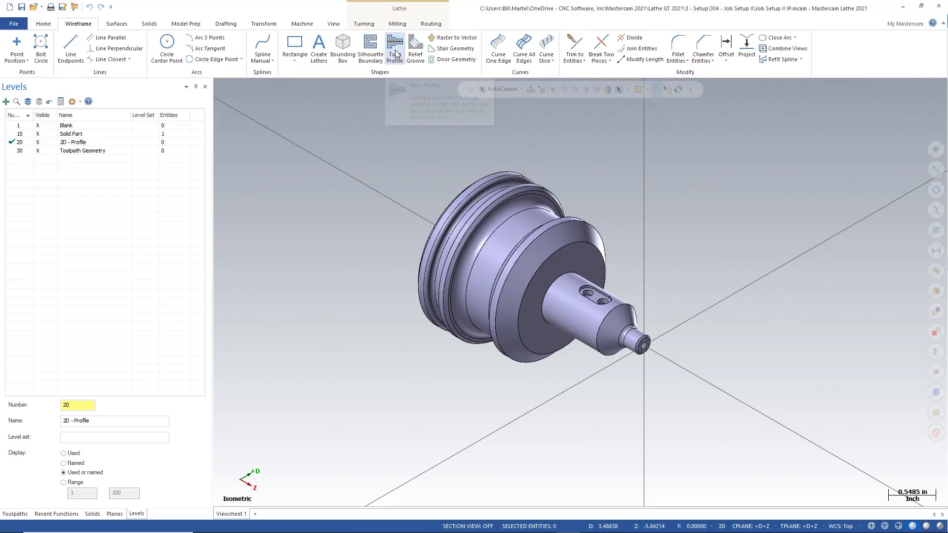
{"action": "right_click", "coordinate": [705, 143]}
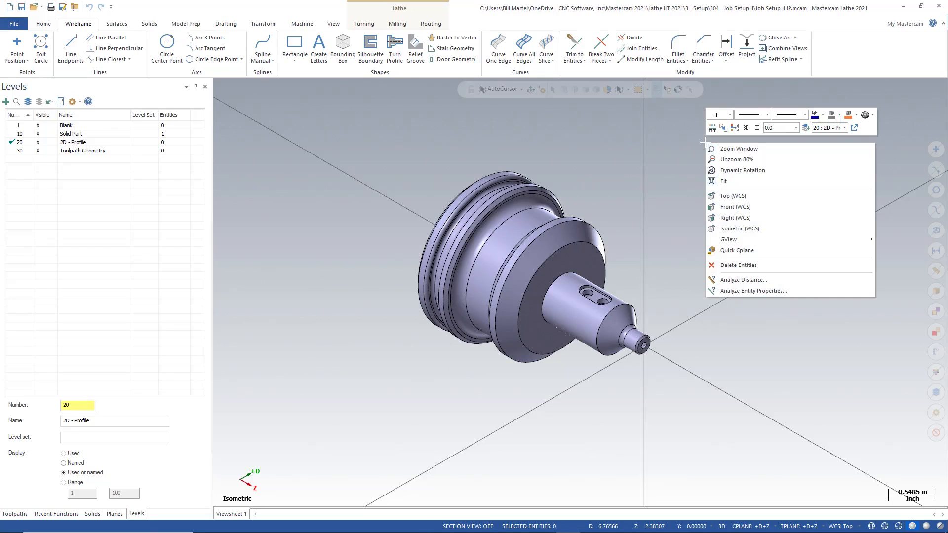
{"action": "left_click", "coordinate": [804, 115]}
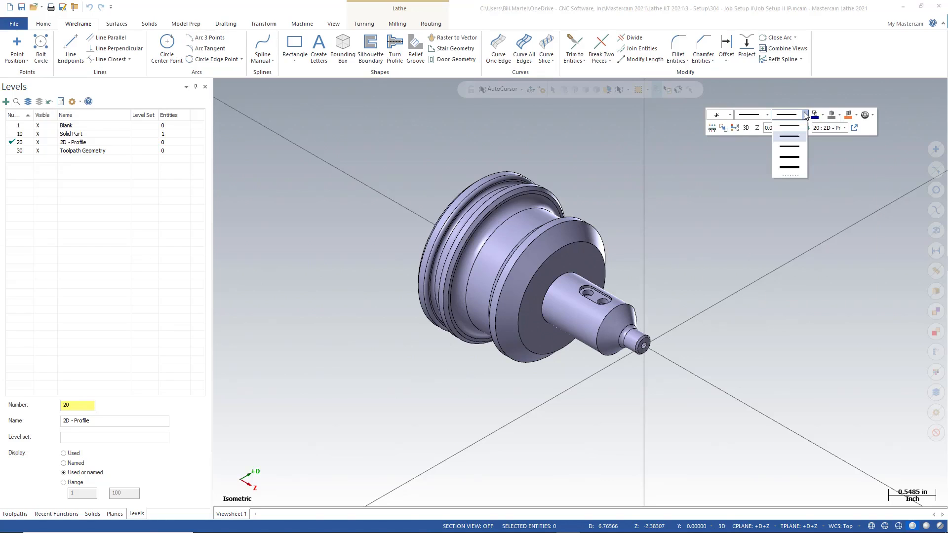
{"action": "left_click", "coordinate": [792, 137]}
{"action": "right_click", "coordinate": [775, 130]}
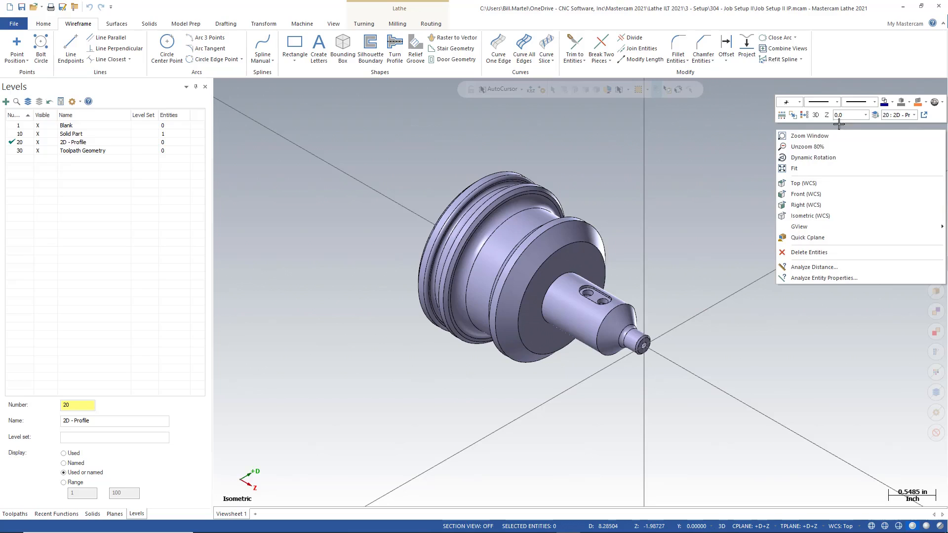
{"action": "left_click", "coordinate": [893, 103]}
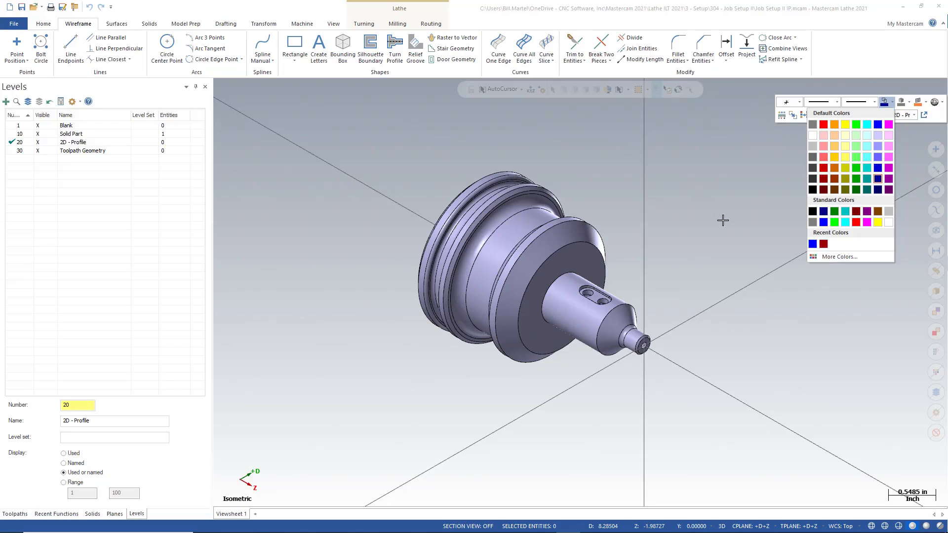
{"action": "left_click", "coordinate": [823, 180]}
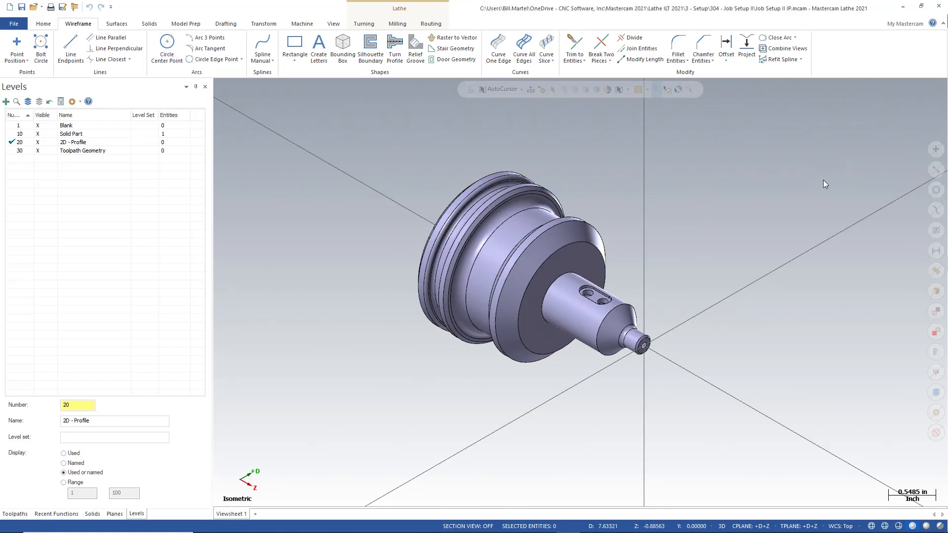
Create a Turn Profile of the solid part with the Spin method, 0.001 tolerance and upper profile
{"action": "left_click", "coordinate": [396, 52]}
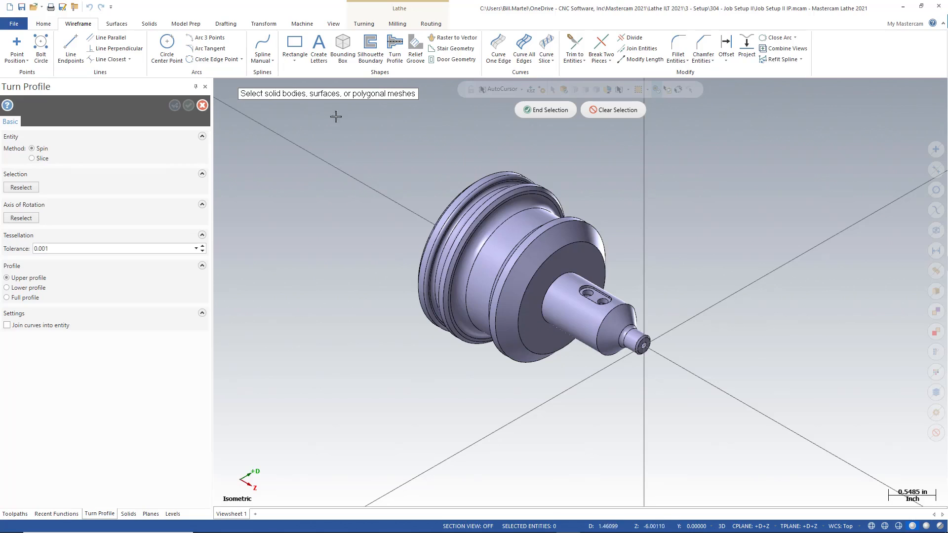
{"action": "left_click", "coordinate": [499, 246]}
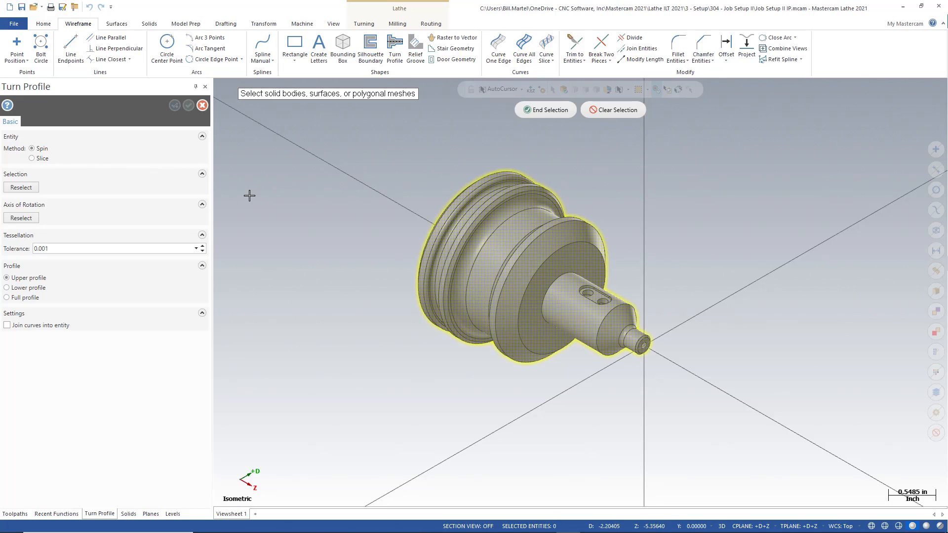
{"action": "left_click", "coordinate": [546, 111]}
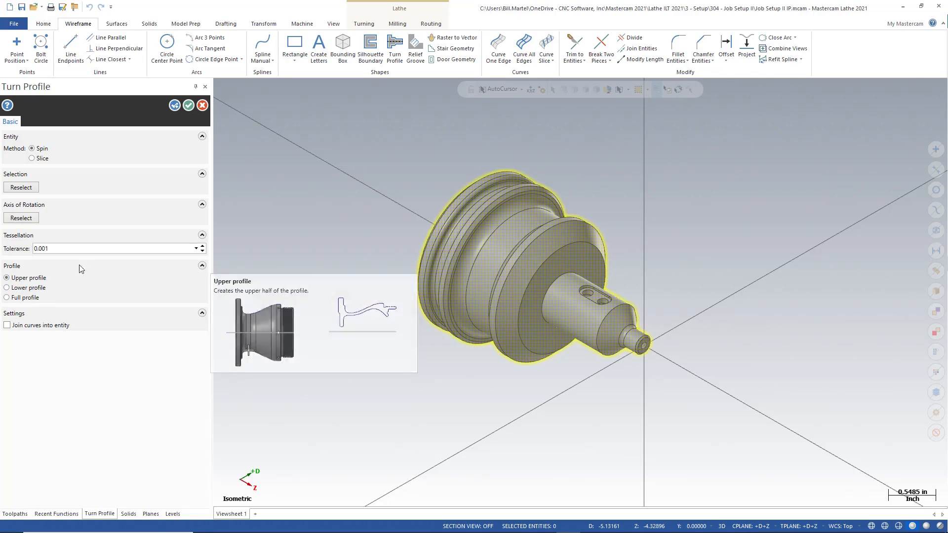
{"action": "left_click", "coordinate": [189, 105]}
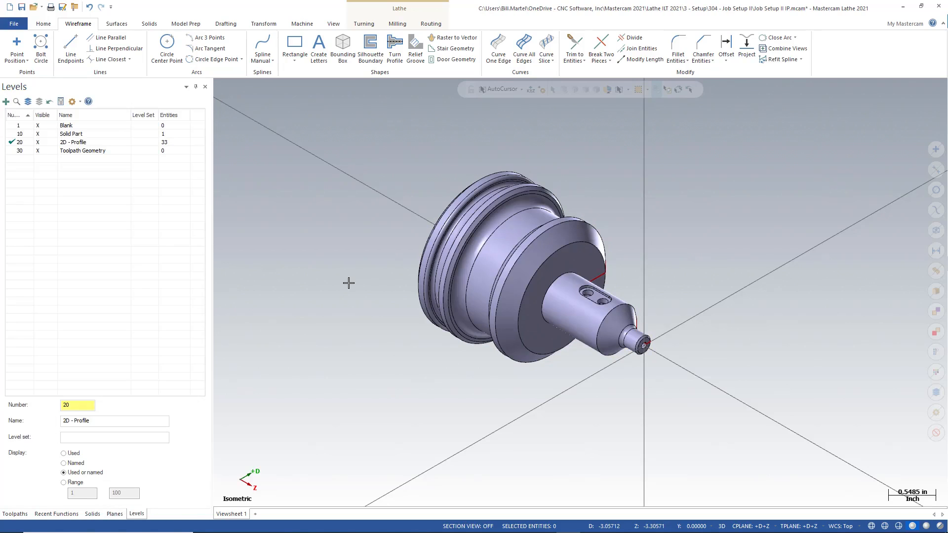
Hide the Solid Part level in the Top view and create a bookmarked viewsheet named 2D - Profile
{"action": "key", "text": "alt+1"}
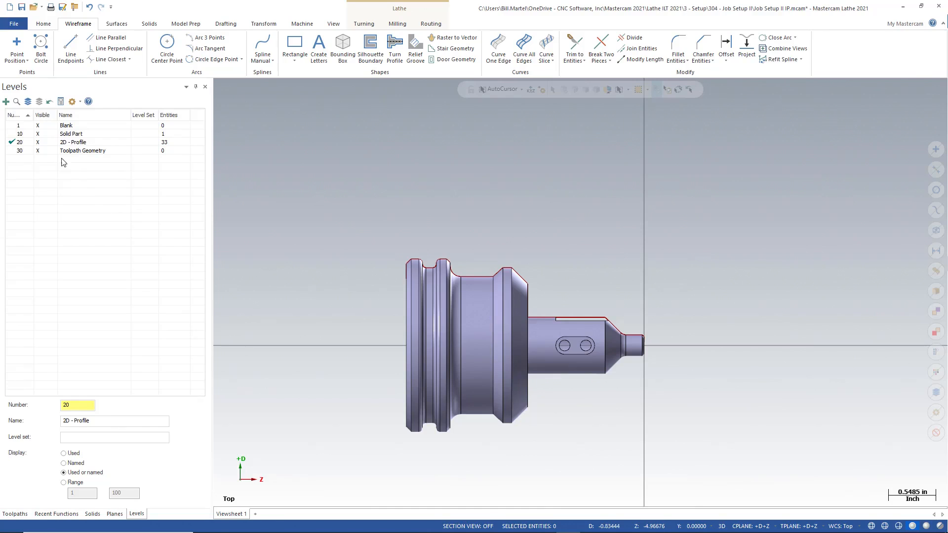
{"action": "left_click", "coordinate": [46, 134]}
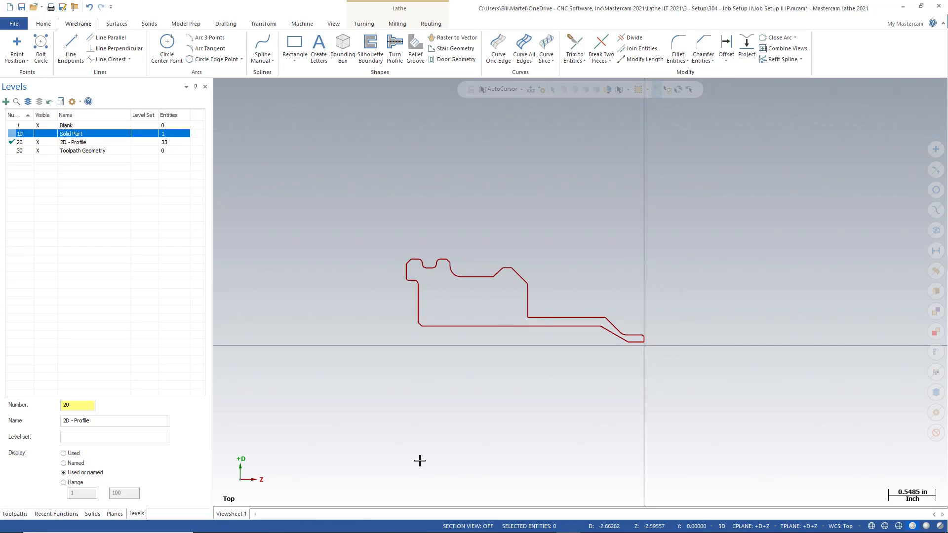
{"action": "left_click", "coordinate": [256, 515]}
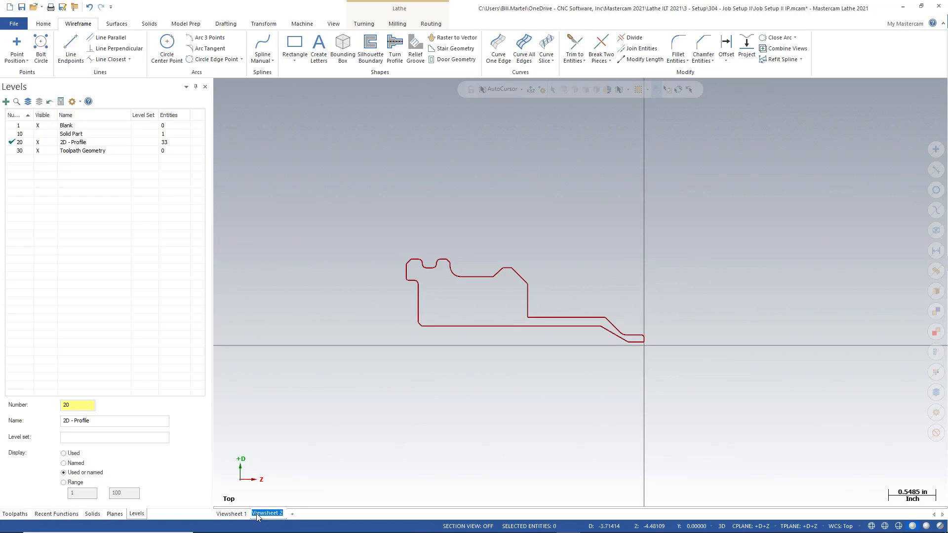
{"action": "key", "text": "BackSpace"}
{"action": "type", "text": "2D"}
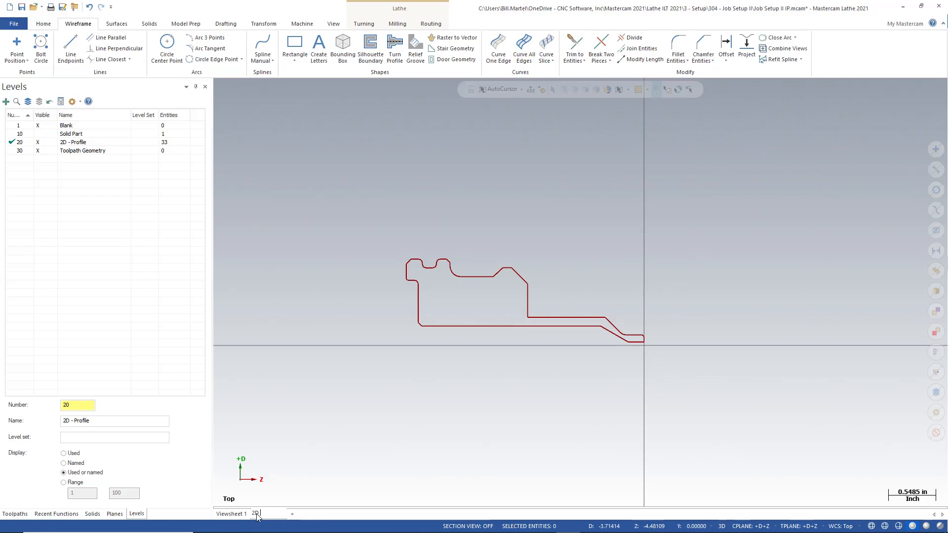
{"action": "type", "text": " - Profile"}
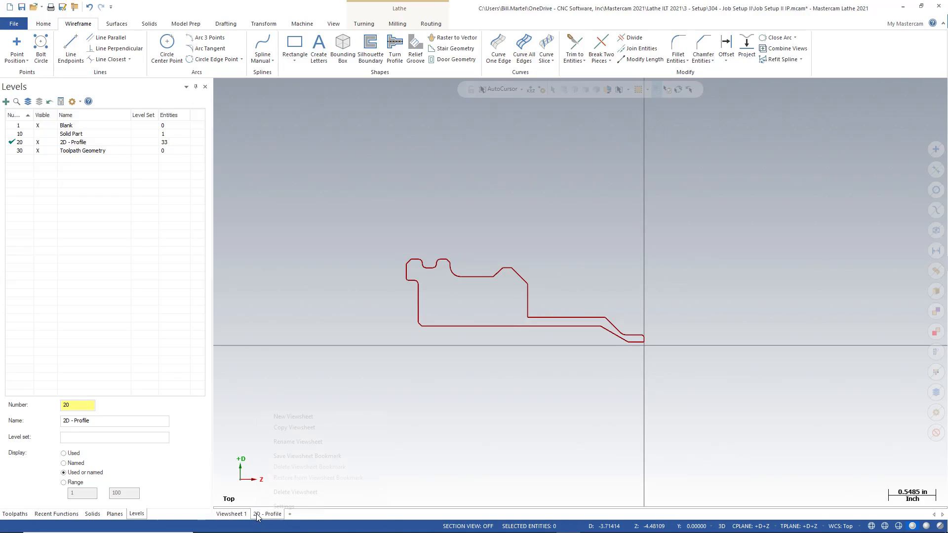
{"action": "right_click", "coordinate": [257, 517]}
{"action": "left_click", "coordinate": [292, 456]}
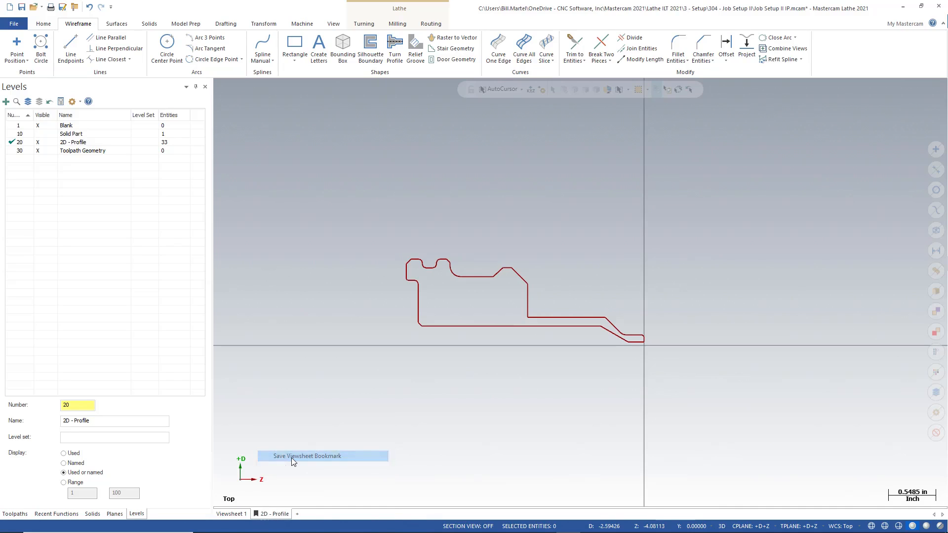
Make Solid Part the visible main level with 2D - Profile hidden, and bookmark the isometric view in Viewsheet 1
{"action": "left_click", "coordinate": [52, 134]}
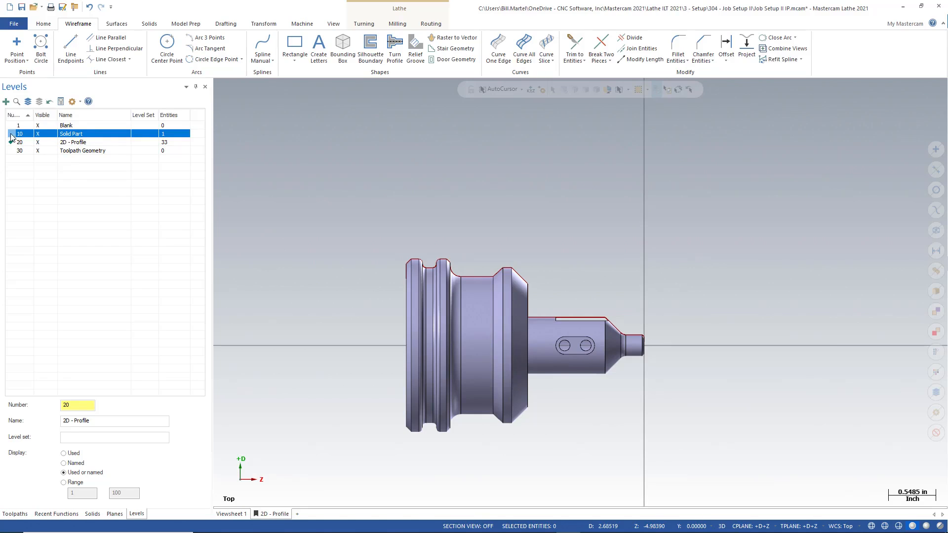
{"action": "left_click", "coordinate": [11, 137]}
{"action": "left_click", "coordinate": [39, 142]}
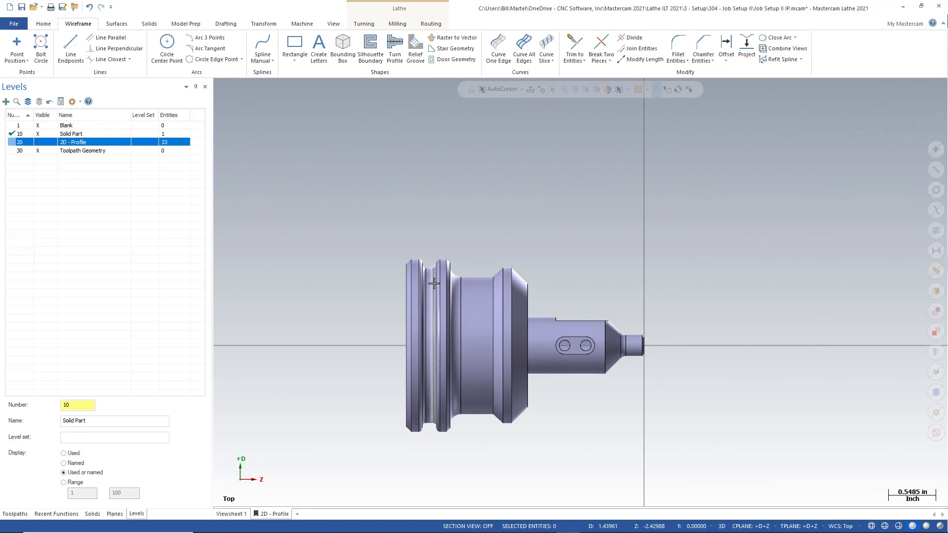
{"action": "key", "text": "alt+7"}
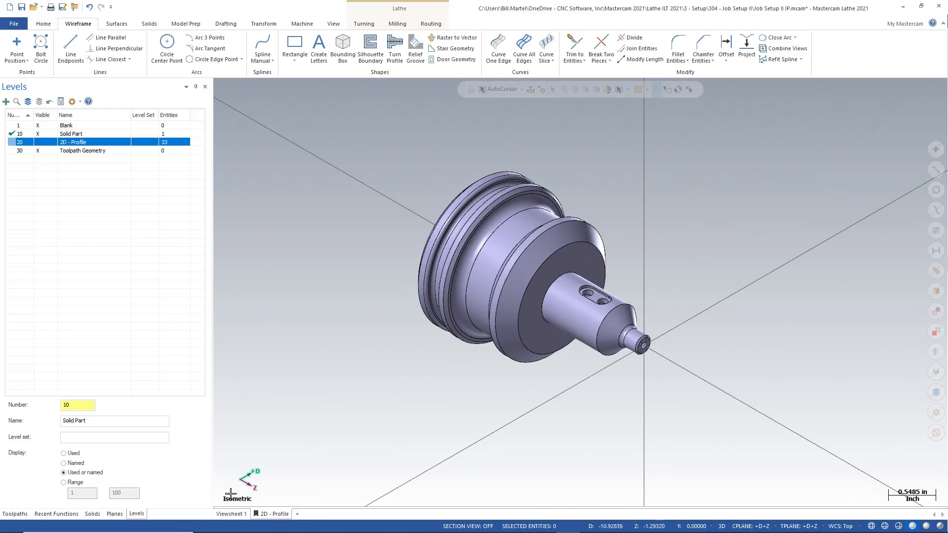
{"action": "right_click", "coordinate": [231, 514]}
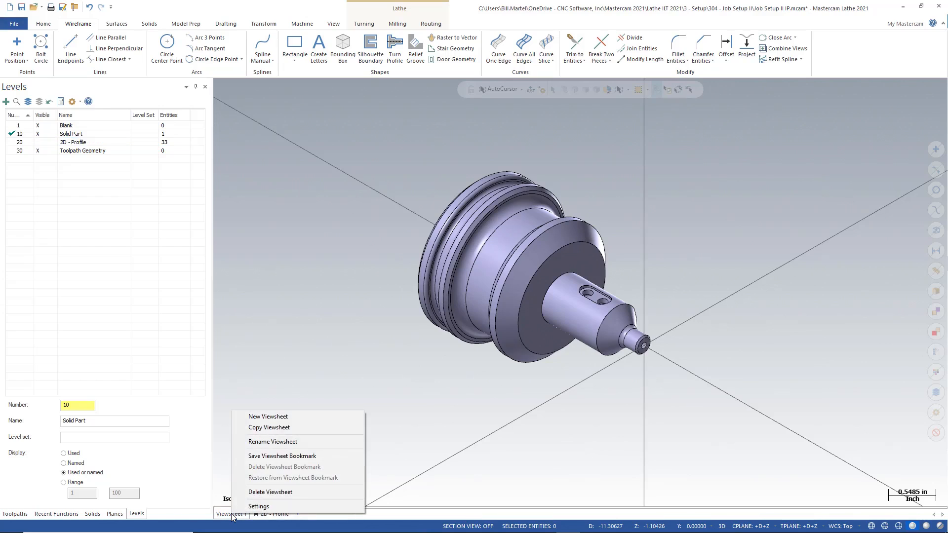
{"action": "left_click", "coordinate": [280, 456]}
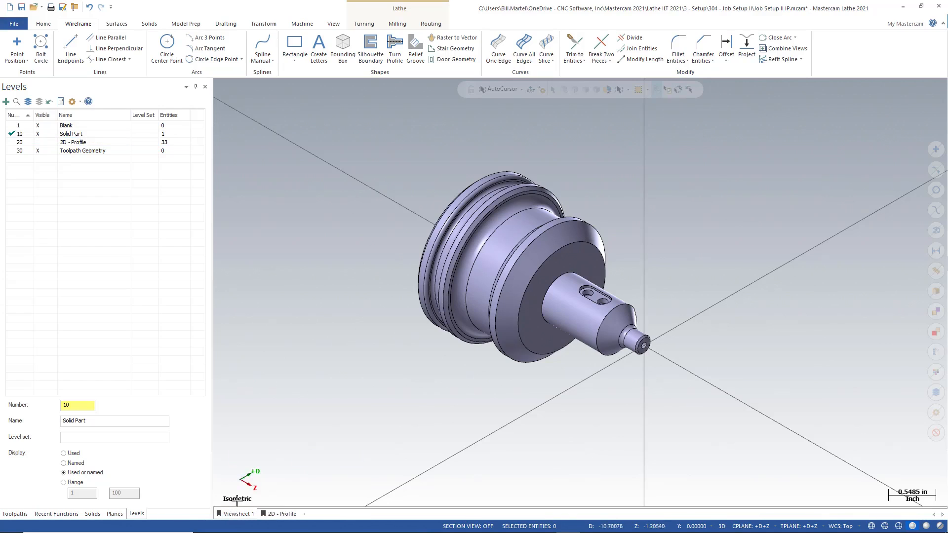
Rename Viewsheet 1 as LS Iso View and save the file
{"action": "right_click", "coordinate": [234, 513]}
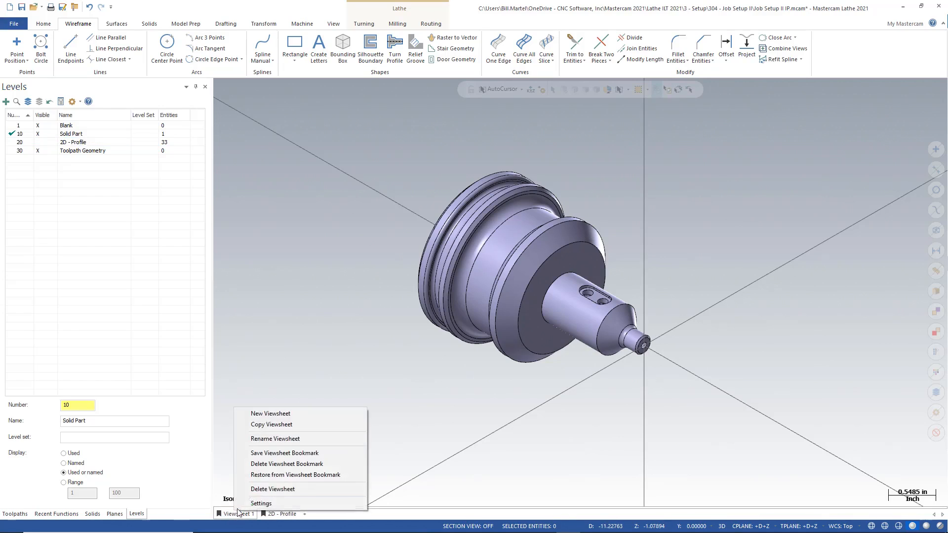
{"action": "left_click", "coordinate": [279, 439]}
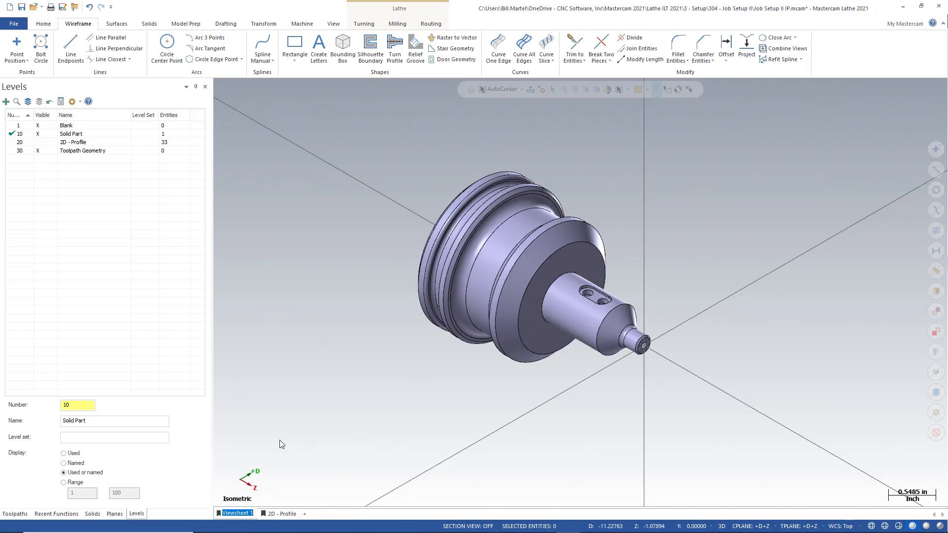
{"action": "key", "text": "BackSpace"}
{"action": "type", "text": "LS Iso View"}
{"action": "key", "text": "Return"}
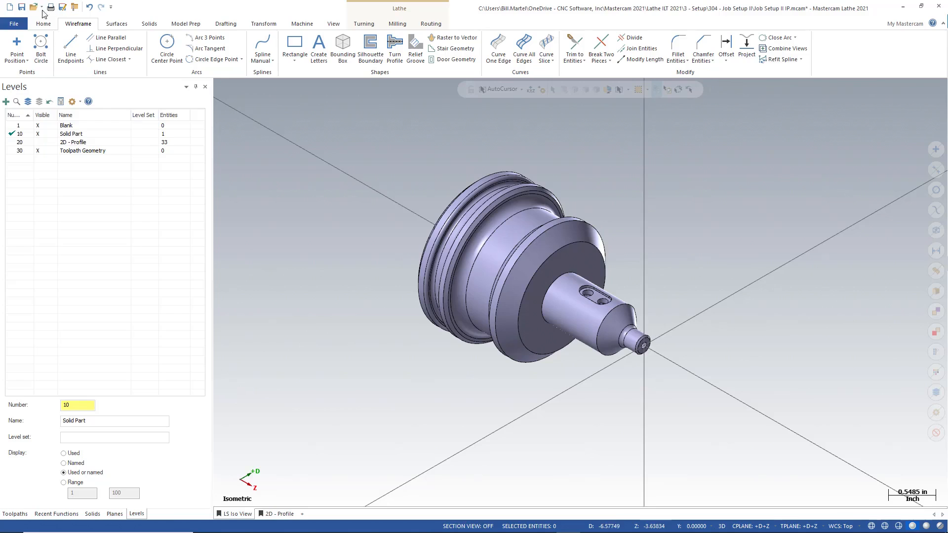
{"action": "left_click", "coordinate": [23, 7]}
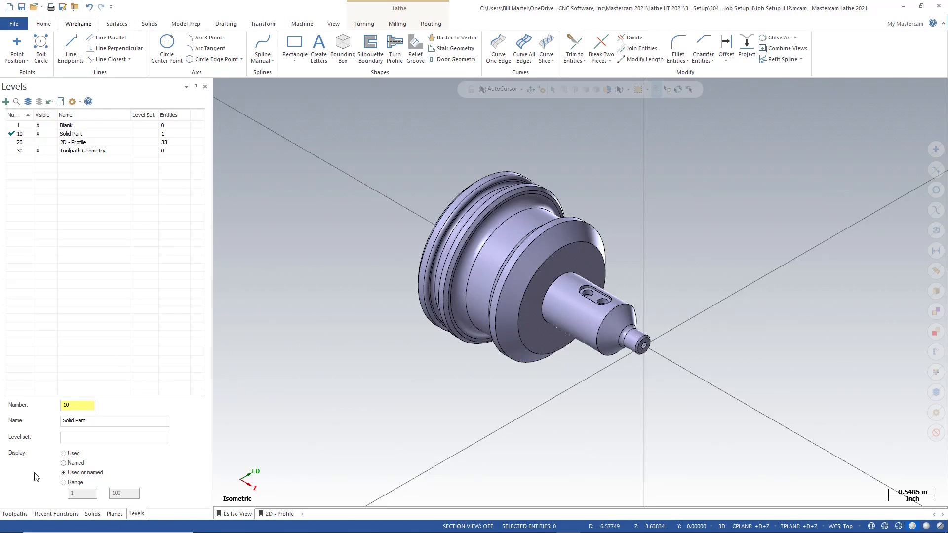
Make 2D - Profile the main level, hide the Solid Part level and switch to the Top view
{"action": "left_click", "coordinate": [14, 514]}
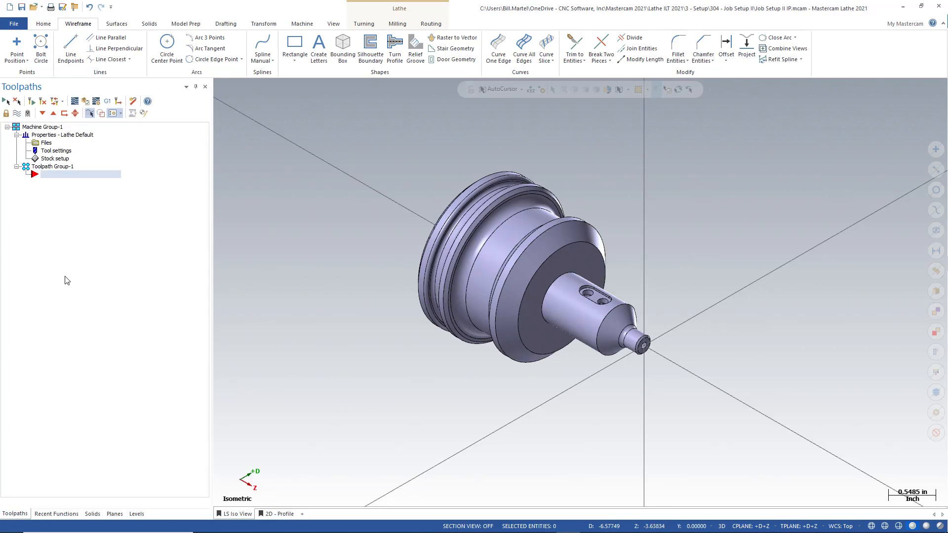
{"action": "left_click", "coordinate": [134, 514]}
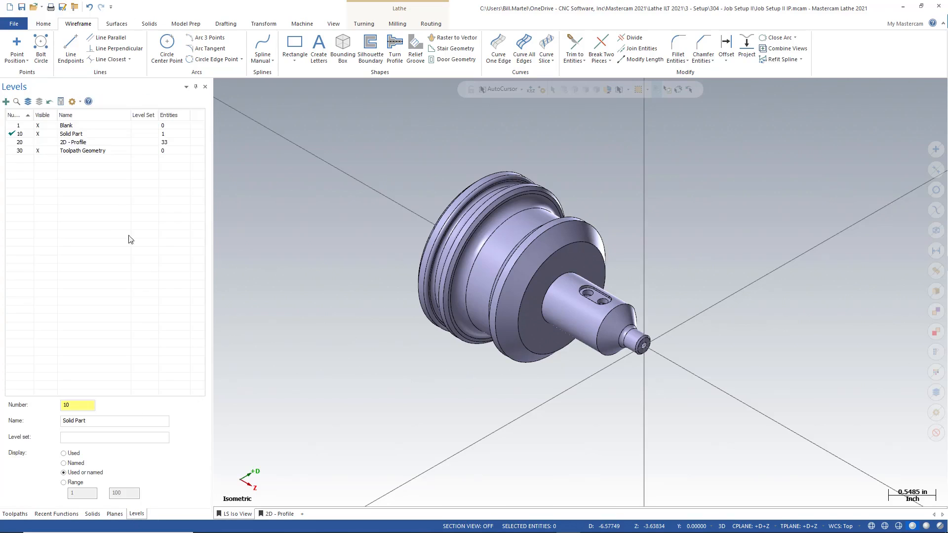
{"action": "left_click", "coordinate": [16, 142]}
{"action": "left_click", "coordinate": [39, 134]}
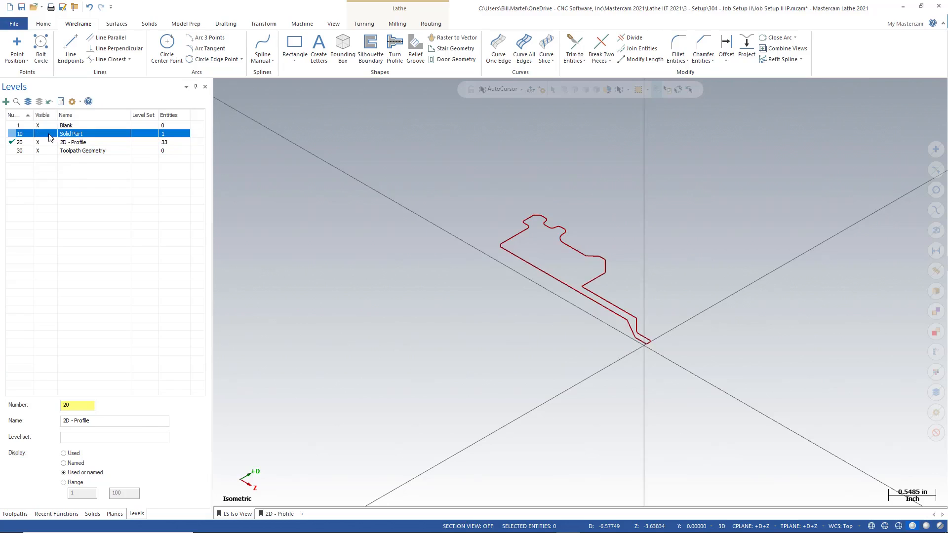
{"action": "right_click", "coordinate": [492, 300]}
{"action": "left_click", "coordinate": [525, 352]}
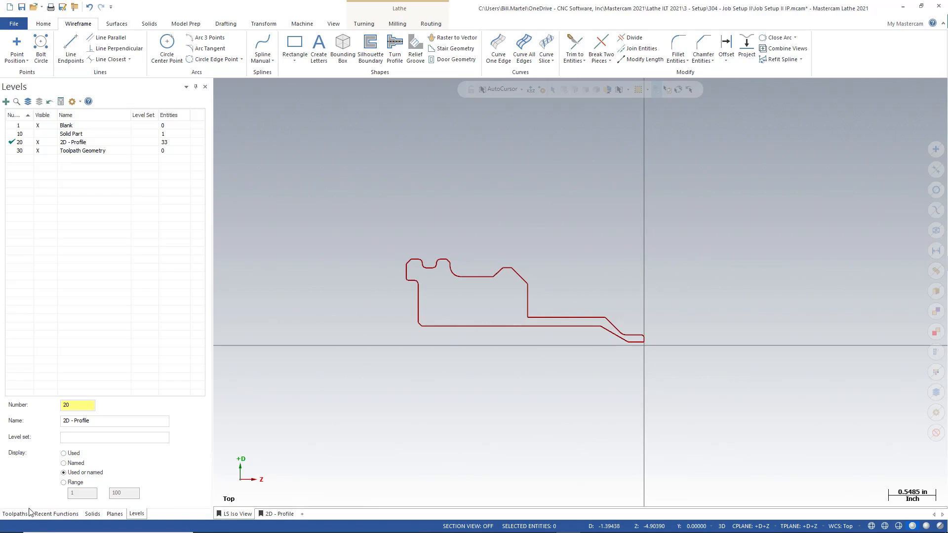
Open the left spindle's stock properties from the machine group's stock setup
{"action": "left_click", "coordinate": [16, 514]}
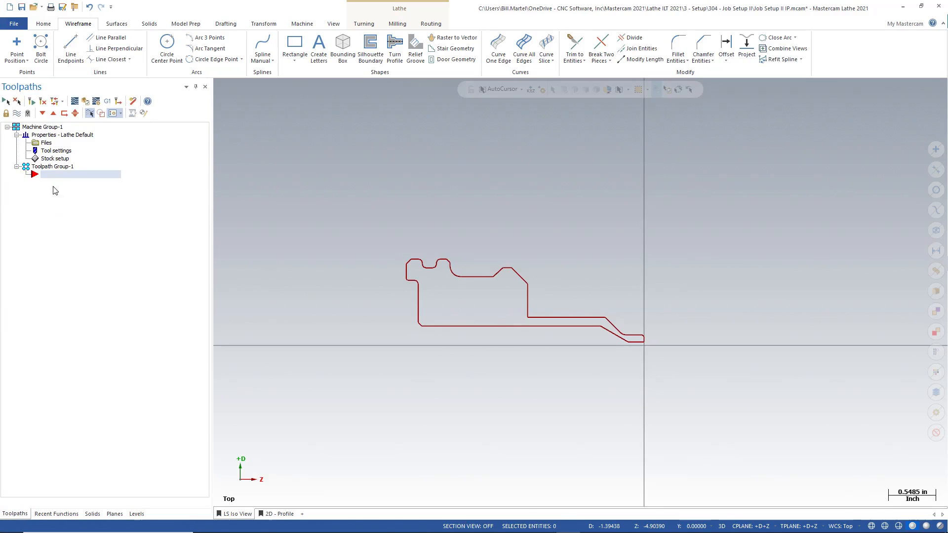
{"action": "left_click", "coordinate": [51, 159]}
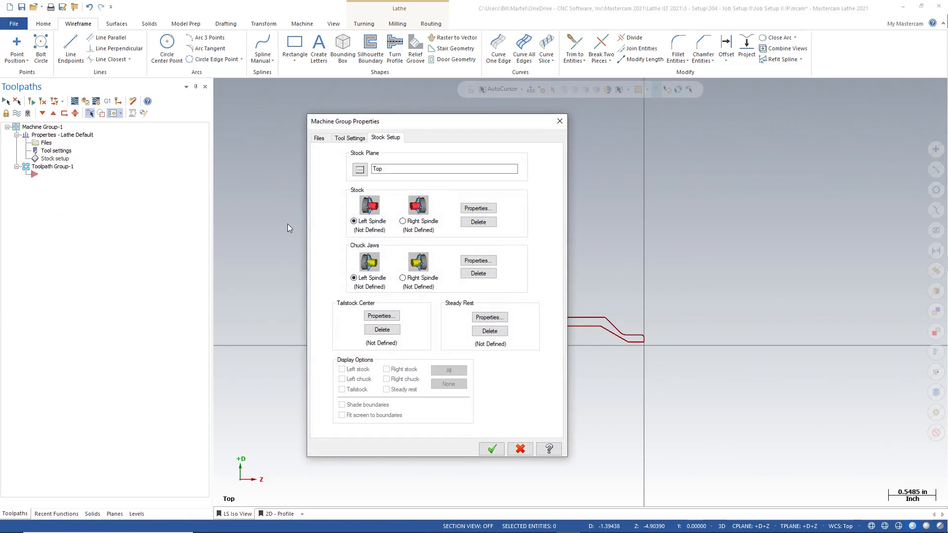
{"action": "left_click", "coordinate": [478, 208]}
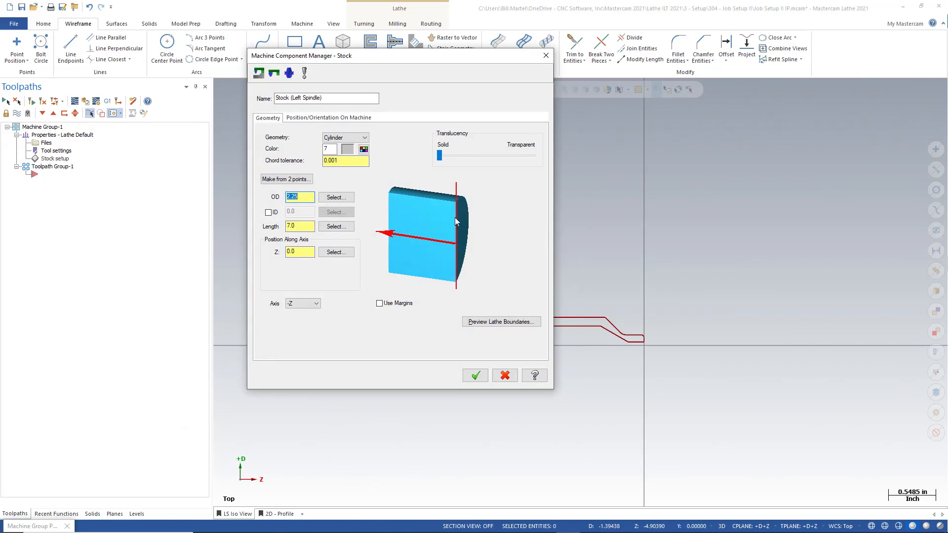
Define the stock cylinder from two points, the origin and the intersection of the profile's outermost edge and back face
{"action": "left_click", "coordinate": [297, 182]}
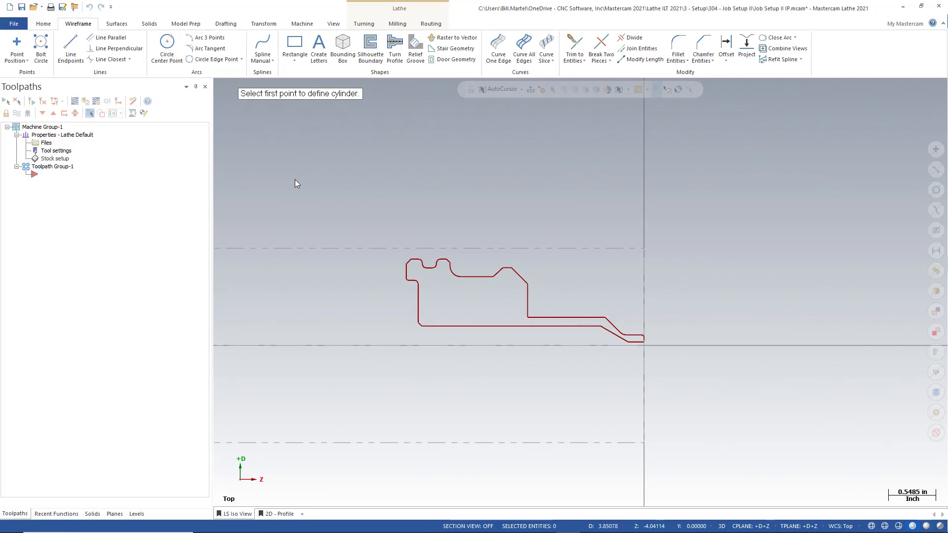
{"action": "left_click", "coordinate": [540, 215]}
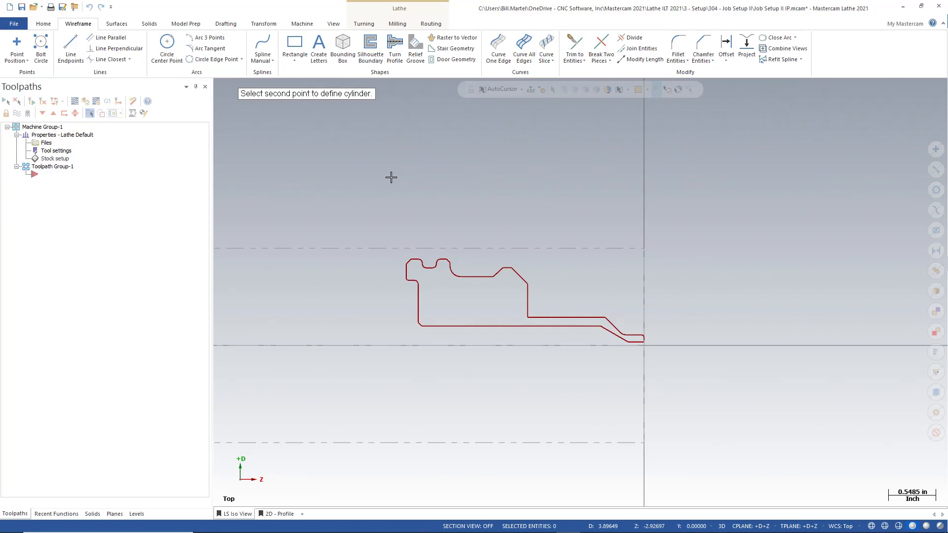
{"action": "key", "text": "i"}
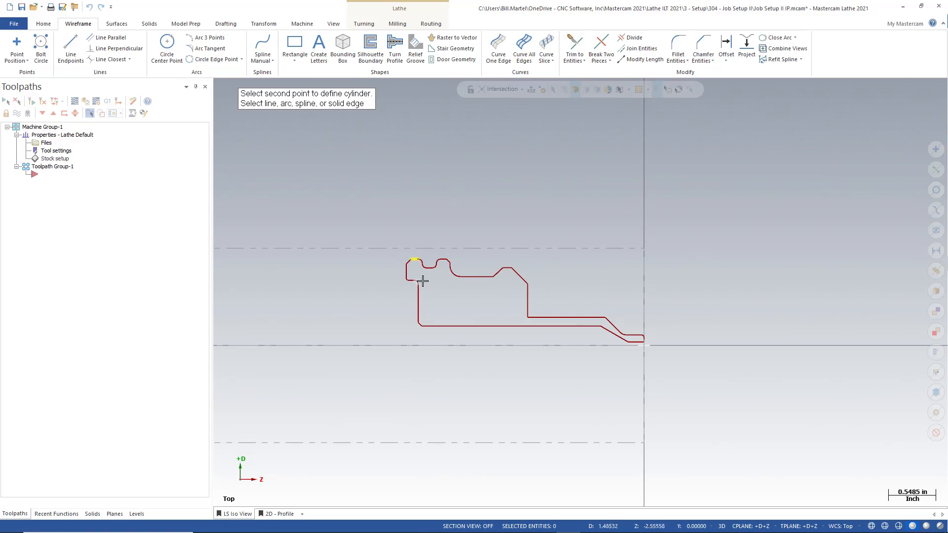
{"action": "left_click", "coordinate": [409, 273]}
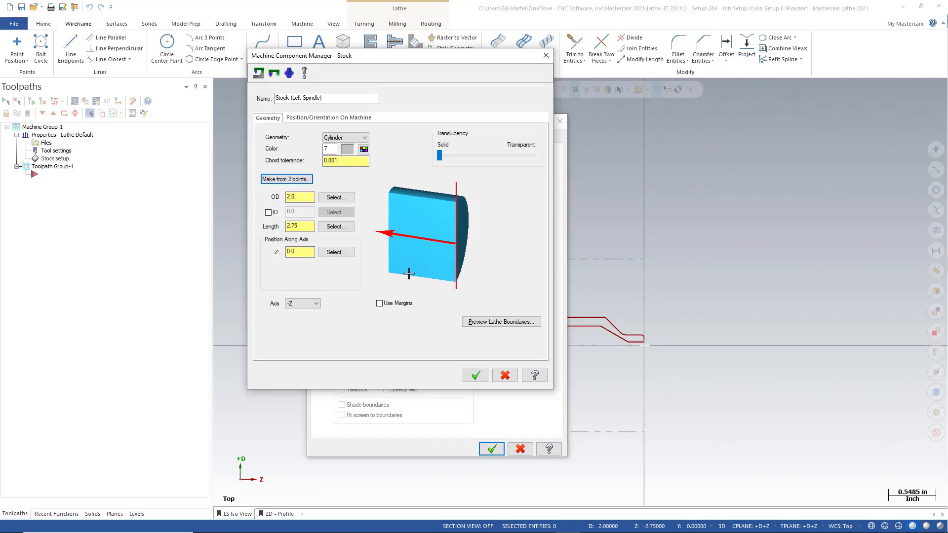
Preview the lathe boundaries and compare the cylinder with the profile, especially at its back corner
{"action": "left_click", "coordinate": [493, 322]}
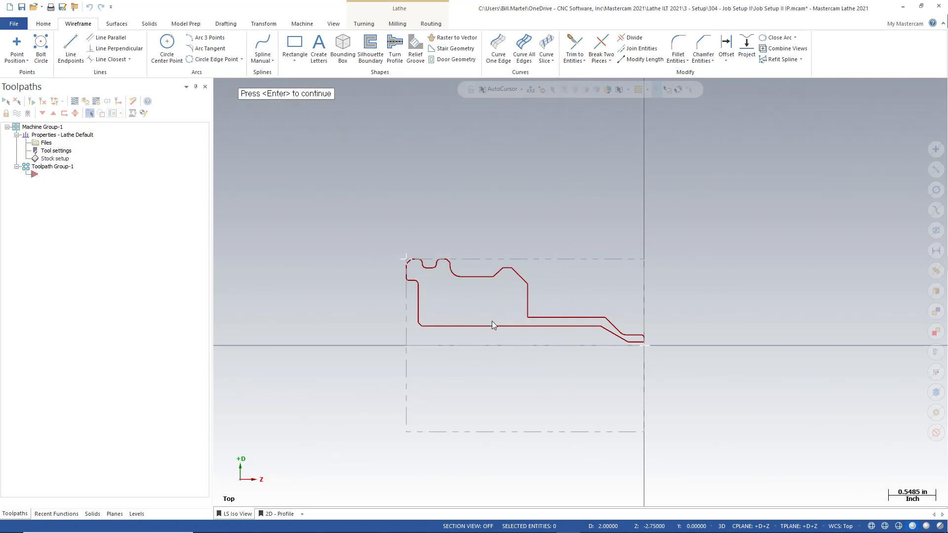
{"action": "scroll", "coordinate": [414, 273], "scroll_direction": "up", "scroll_amount": 5}
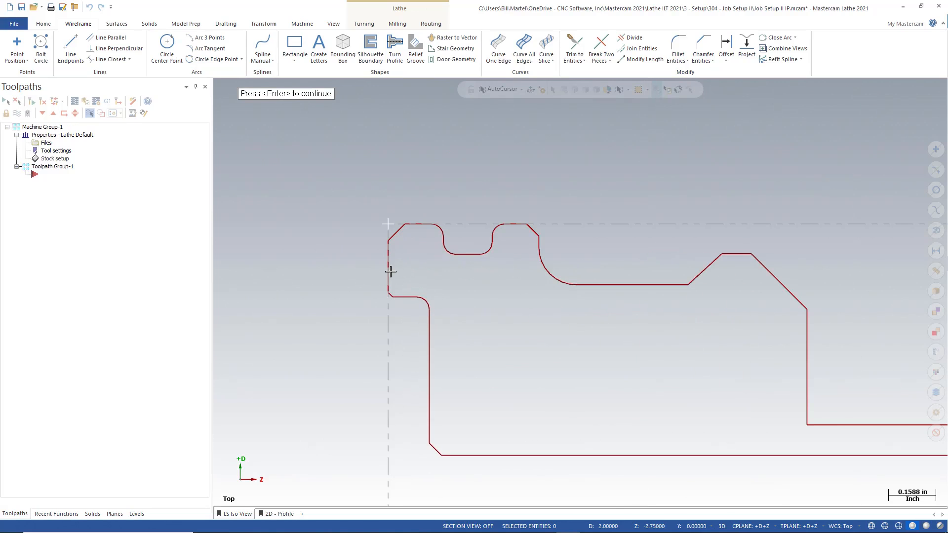
{"action": "scroll", "coordinate": [367, 287], "scroll_direction": "down", "scroll_amount": 2}
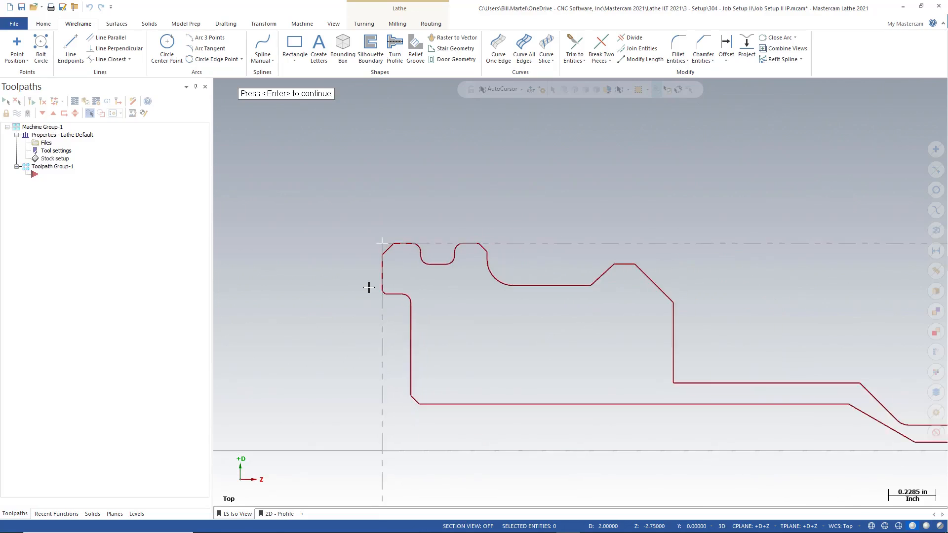
{"action": "scroll", "coordinate": [368, 288], "scroll_direction": "down", "scroll_amount": 2}
{"action": "scroll", "coordinate": [446, 342], "scroll_direction": "down", "scroll_amount": 3}
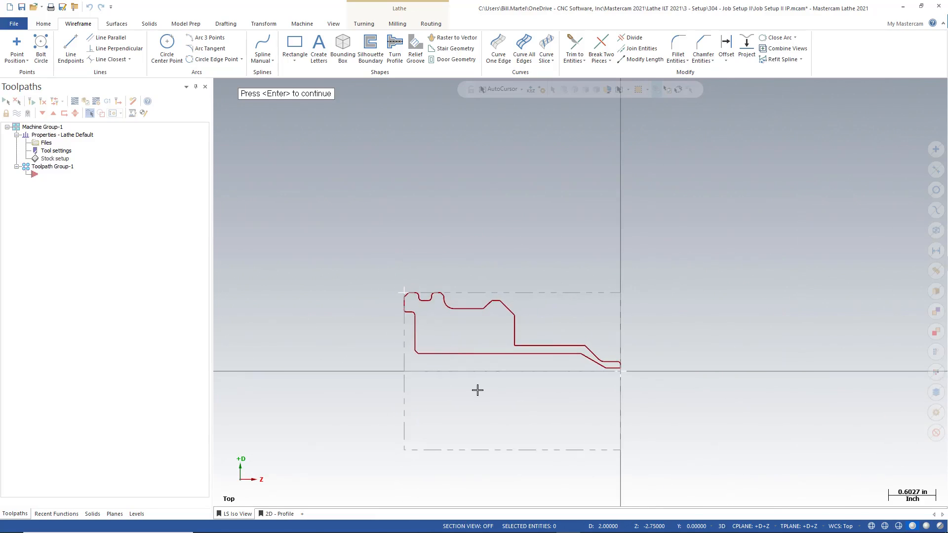
{"action": "scroll", "coordinate": [477, 390], "scroll_direction": "up", "scroll_amount": 1}
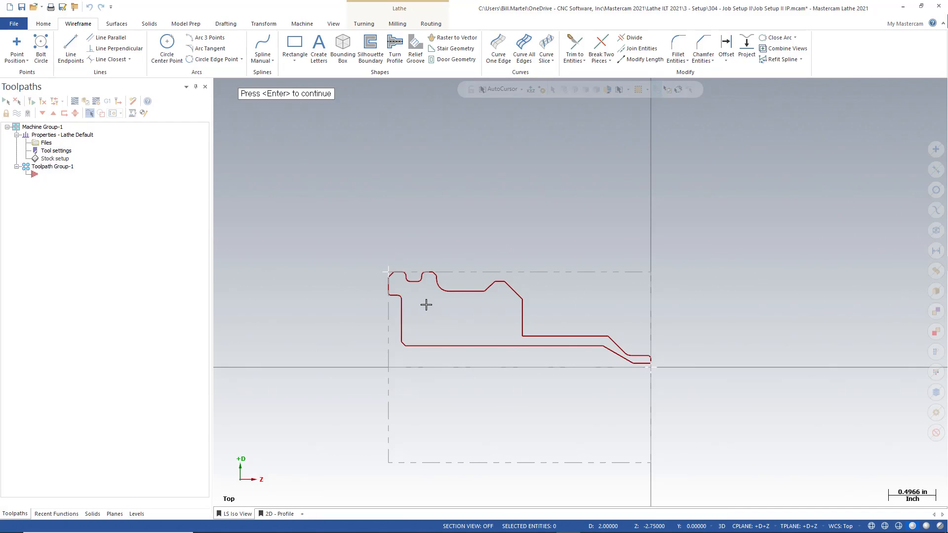
{"action": "key", "text": "Return"}
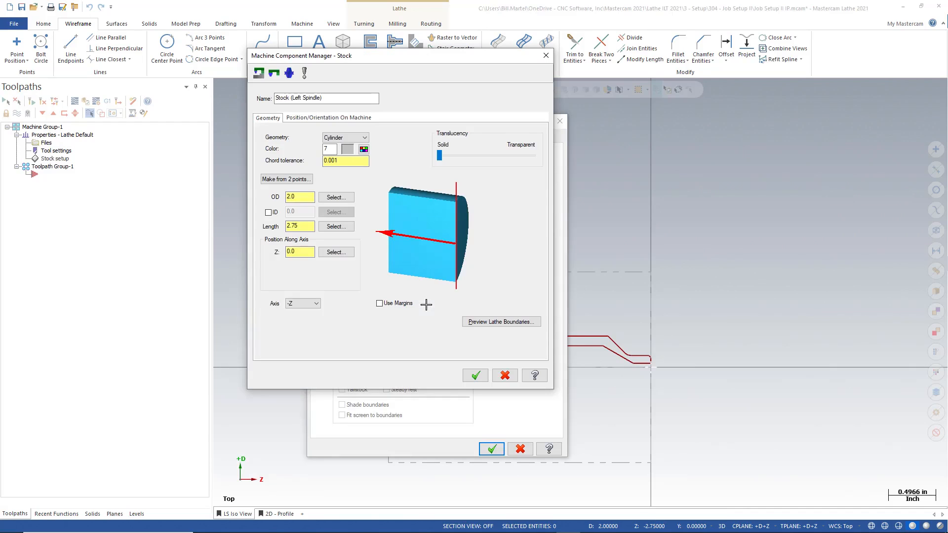
Set the stock cylinder's OD to 2.25 and its length to 7
{"action": "double_click", "coordinate": [296, 198]}
{"action": "type", "text": "2.25"}
{"action": "double_click", "coordinate": [308, 225]}
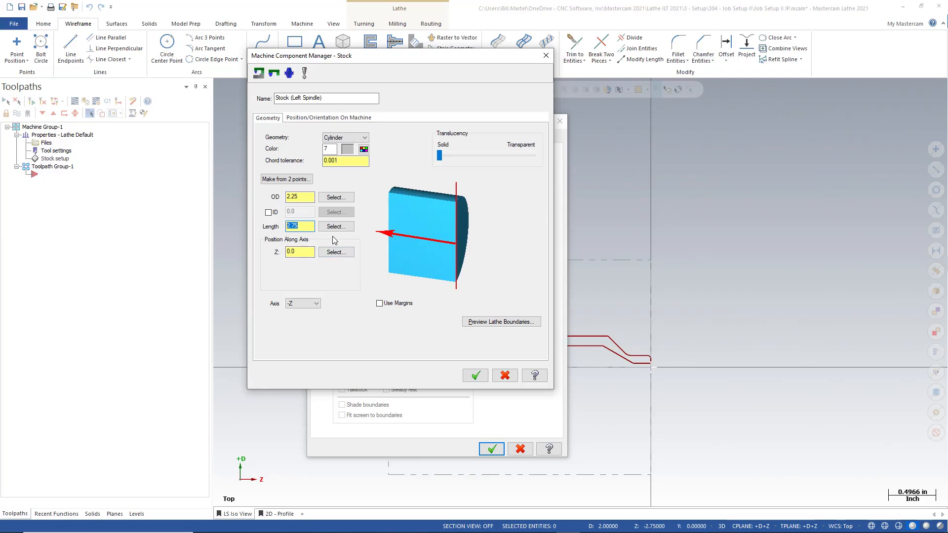
{"action": "type", "text": "7"}
{"action": "key", "text": "Return"}
Preview the resized stock boundary and examine the material around and behind the profile
{"action": "left_click", "coordinate": [490, 324]}
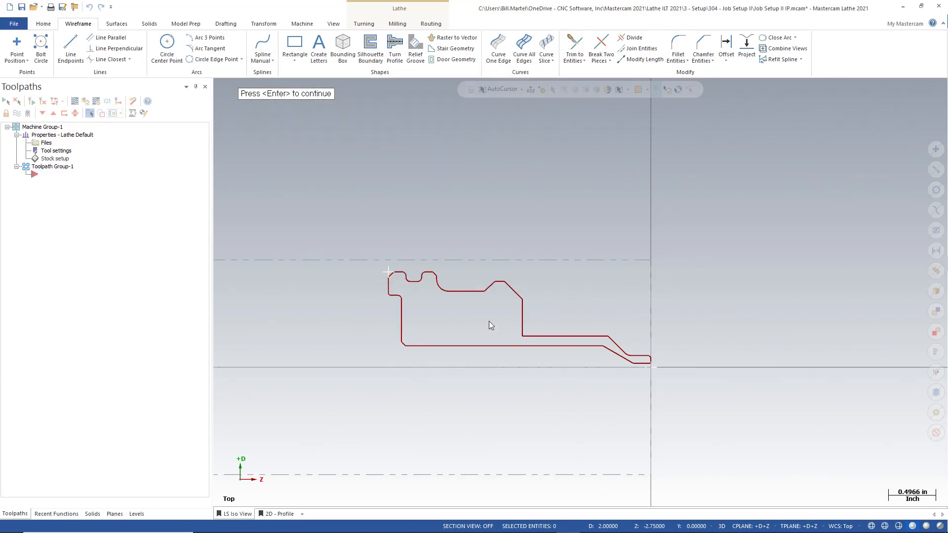
{"action": "scroll", "coordinate": [489, 323], "scroll_direction": "down", "scroll_amount": 5}
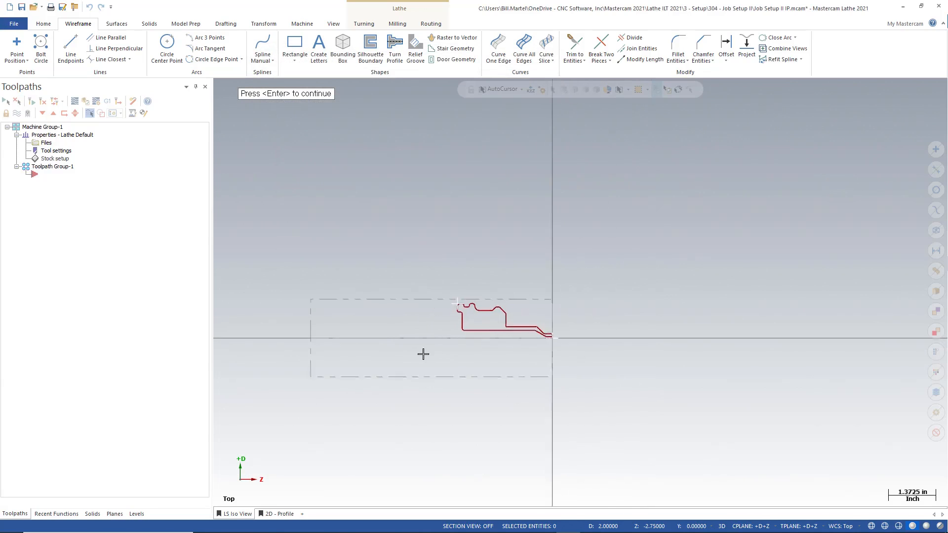
{"action": "scroll", "coordinate": [423, 354], "scroll_direction": "up", "scroll_amount": 1}
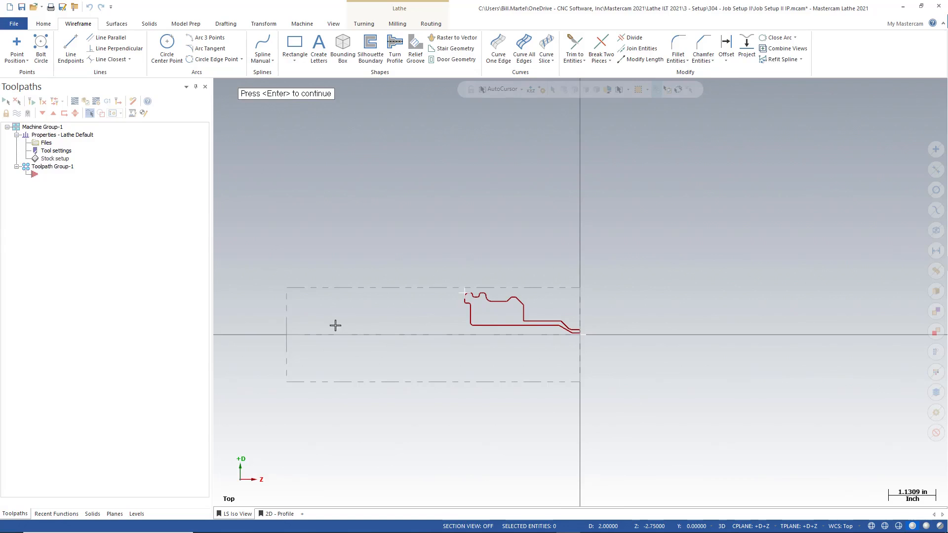
{"action": "scroll", "coordinate": [459, 316], "scroll_direction": "up", "scroll_amount": 5}
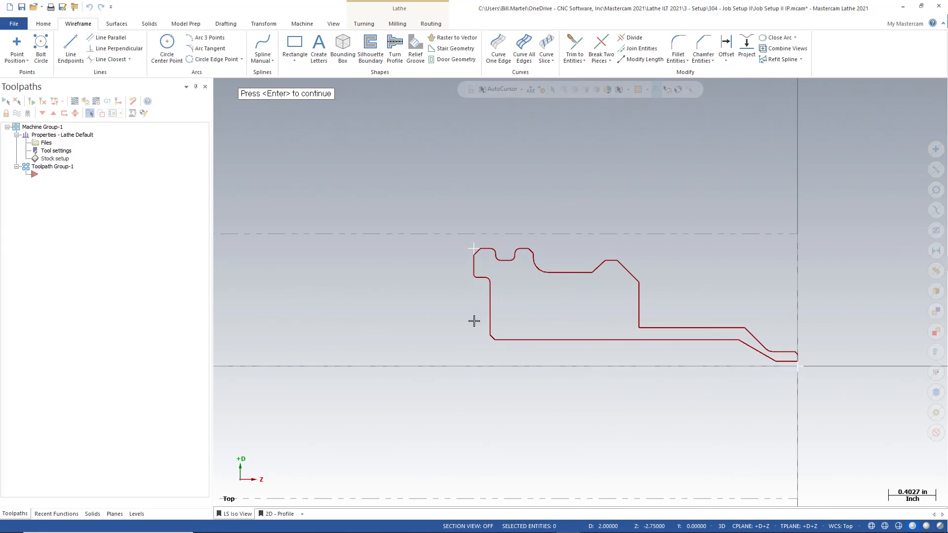
{"action": "scroll", "coordinate": [474, 321], "scroll_direction": "down", "scroll_amount": 4}
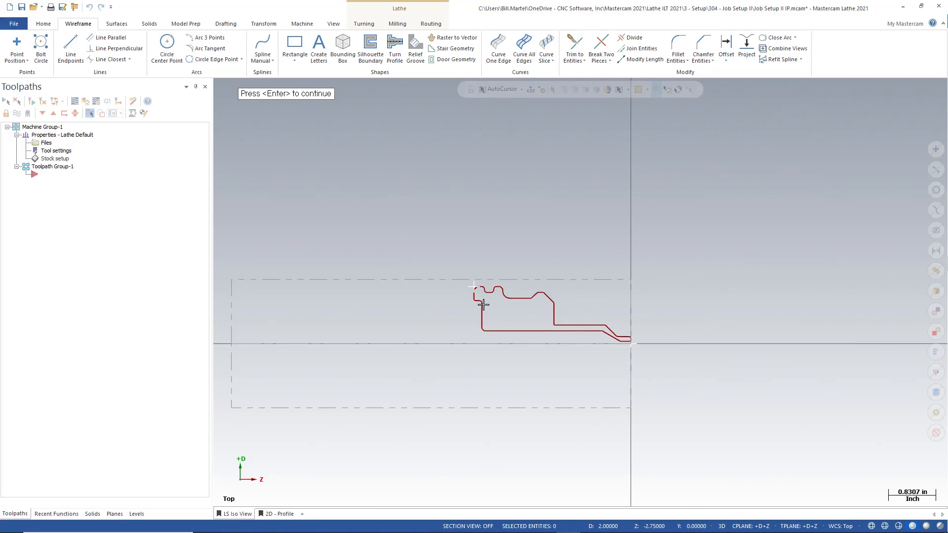
{"action": "key", "text": "Return"}
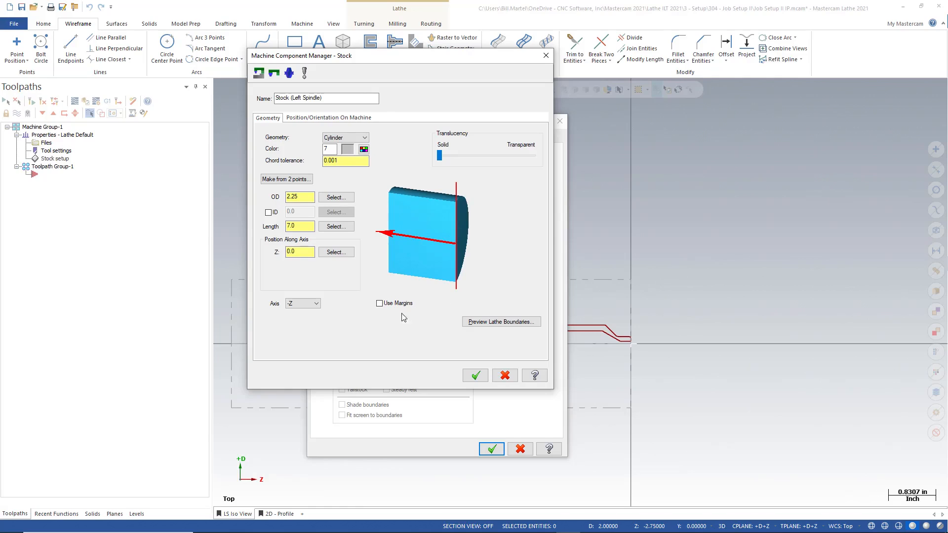
Enable margins on the stock, set the right margin to 0.02 and accept the left spindle stock definition
{"action": "left_click", "coordinate": [379, 303]}
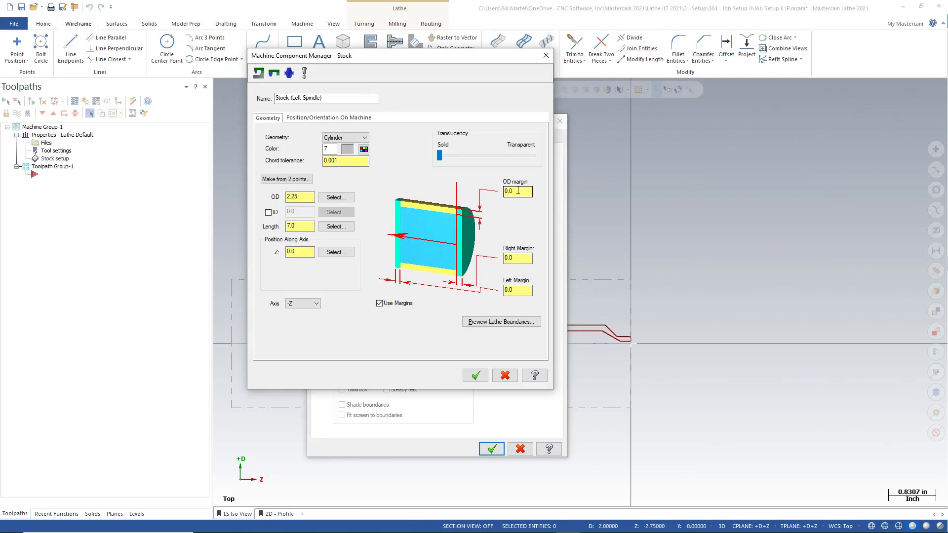
{"action": "left_click", "coordinate": [304, 195]}
{"action": "double_click", "coordinate": [513, 257]}
{"action": "type", "text": "0.02"}
{"action": "left_click", "coordinate": [476, 375]}
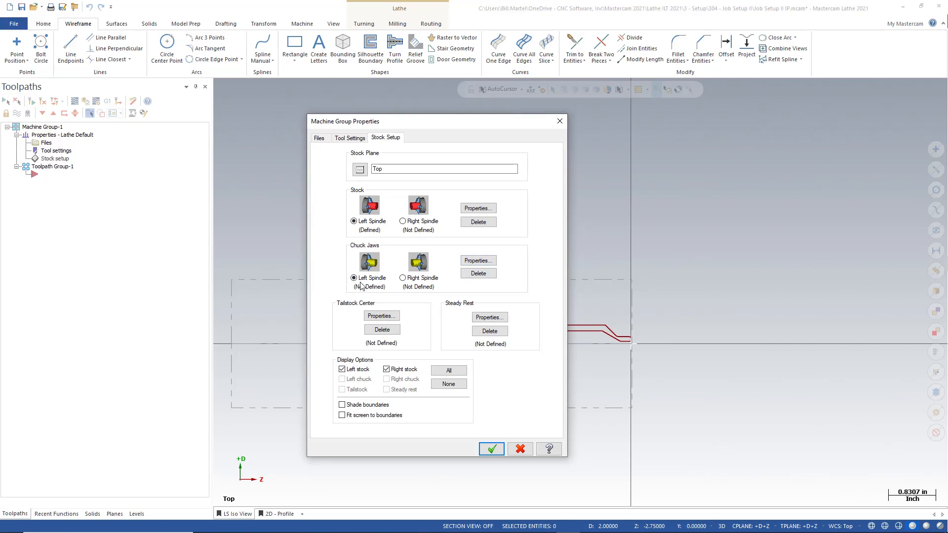
Open the left spindle chuck jaw properties and set the radius of jaw step 1 to 1.12
{"action": "left_click", "coordinate": [479, 260]}
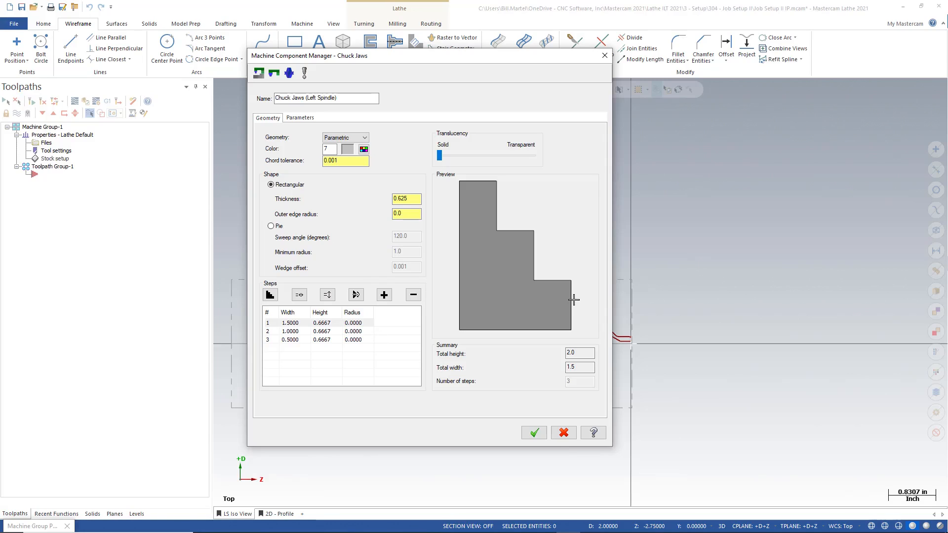
{"action": "scroll", "coordinate": [573, 297], "scroll_direction": "down", "scroll_amount": 4}
{"action": "middle_click_drag", "start_coordinate": [569, 294], "coordinate": [540, 294]}
{"action": "scroll", "coordinate": [587, 313], "scroll_direction": "up", "scroll_amount": 3}
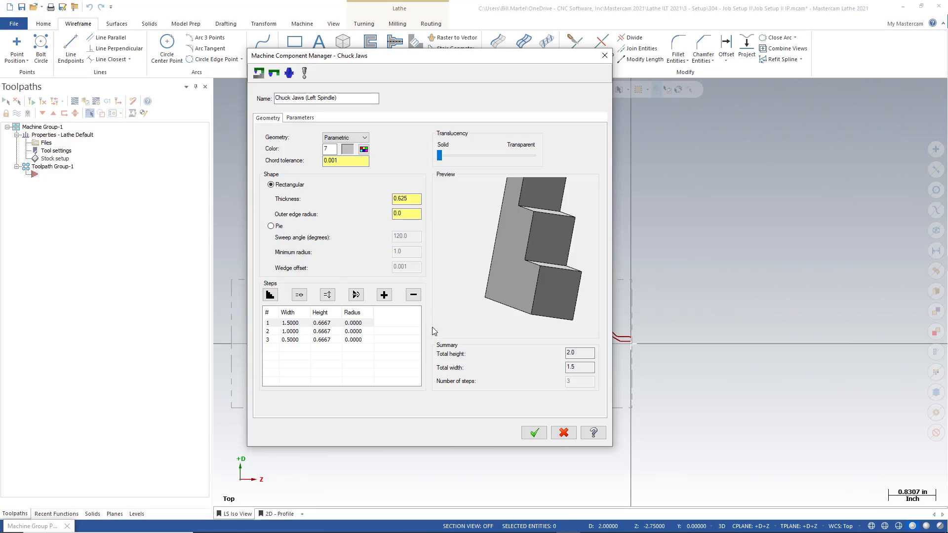
{"action": "left_click", "coordinate": [368, 323]}
{"action": "left_click", "coordinate": [368, 323]}
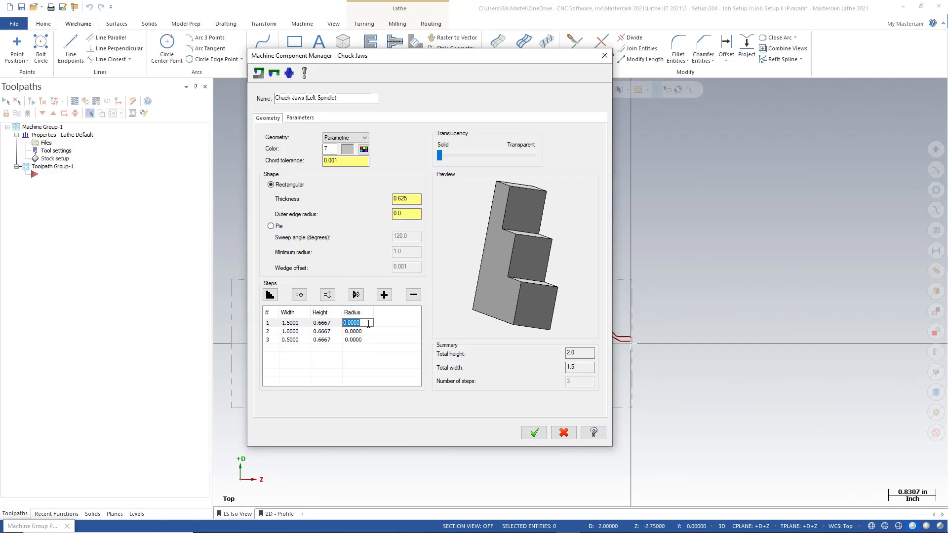
{"action": "type", "text": "1.12"}
{"action": "key", "text": "Return"}
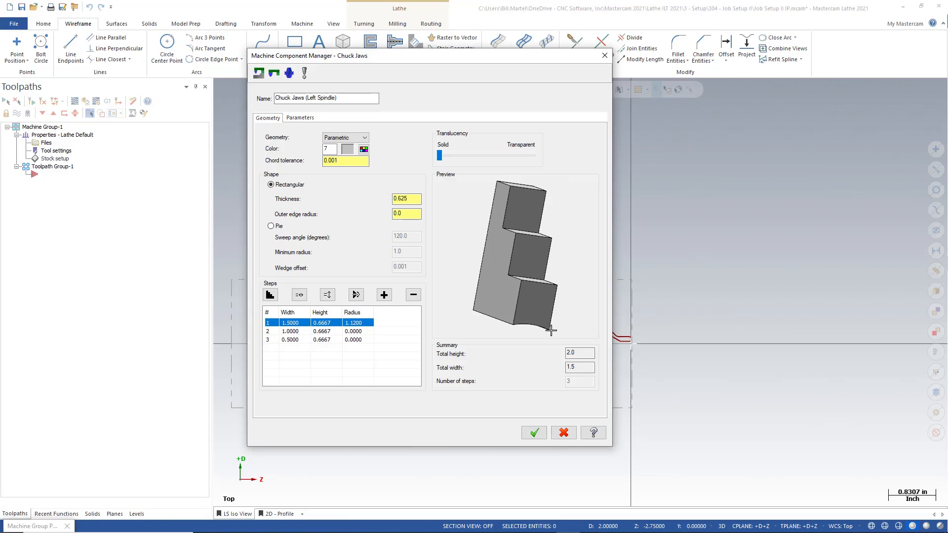
Open the chuck jaw parameters and preview where the jaws sit relative to the stock and profile
{"action": "left_click", "coordinate": [302, 119]}
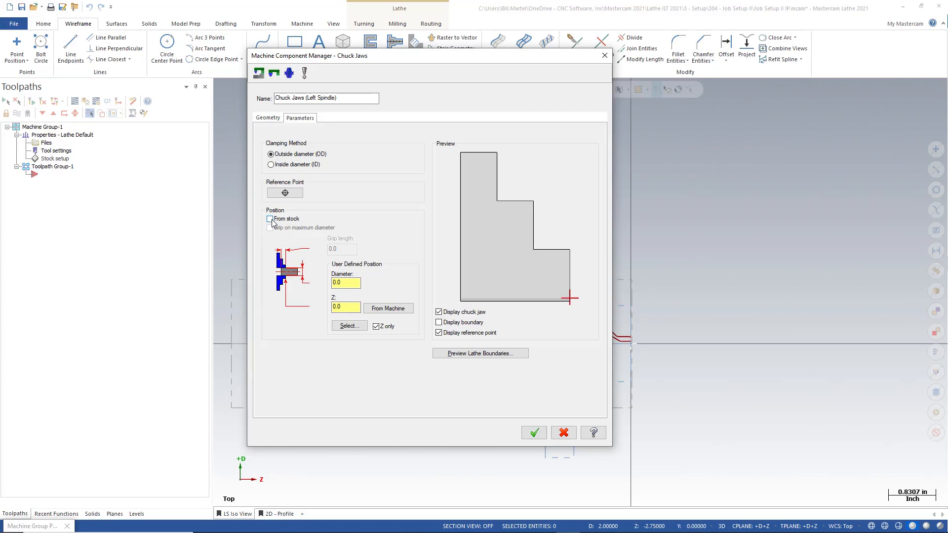
{"action": "left_click", "coordinate": [467, 353]}
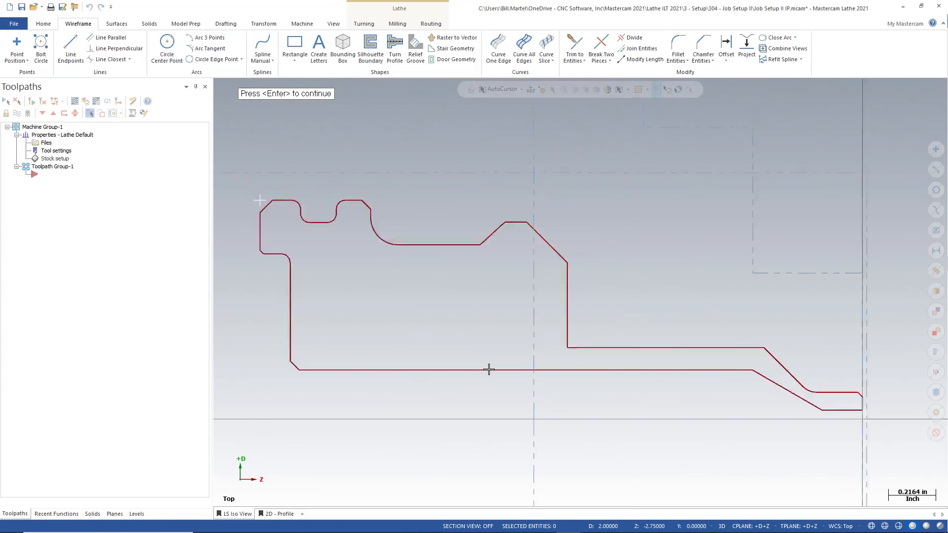
{"action": "scroll", "coordinate": [488, 370], "scroll_direction": "down", "scroll_amount": 7}
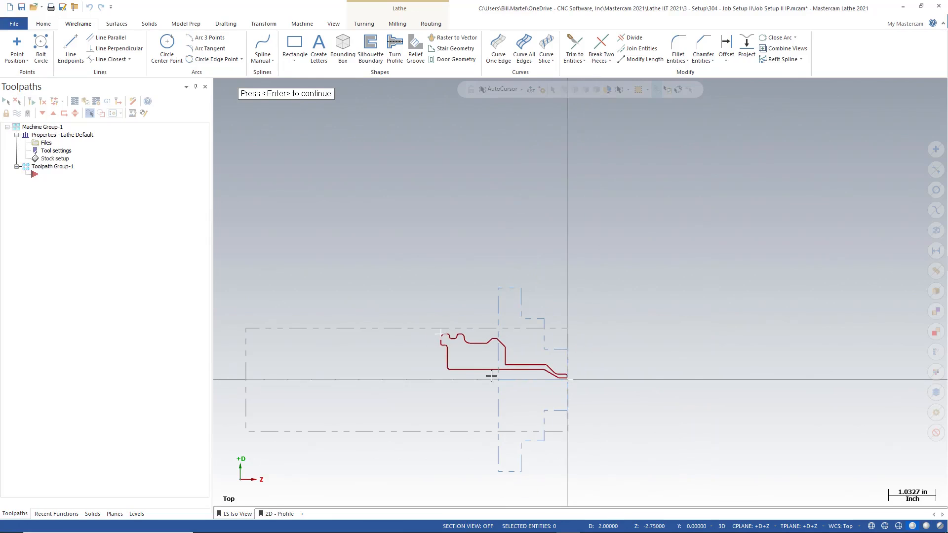
{"action": "middle_click_drag", "start_coordinate": [489, 381], "coordinate": [607, 375]}
{"action": "scroll", "coordinate": [608, 375], "scroll_direction": "up", "scroll_amount": 2}
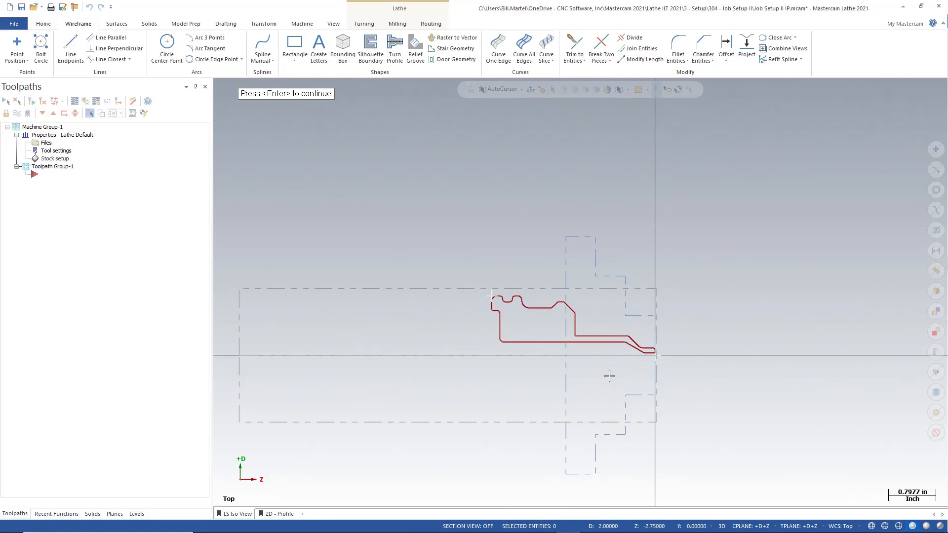
{"action": "key", "text": "Return"}
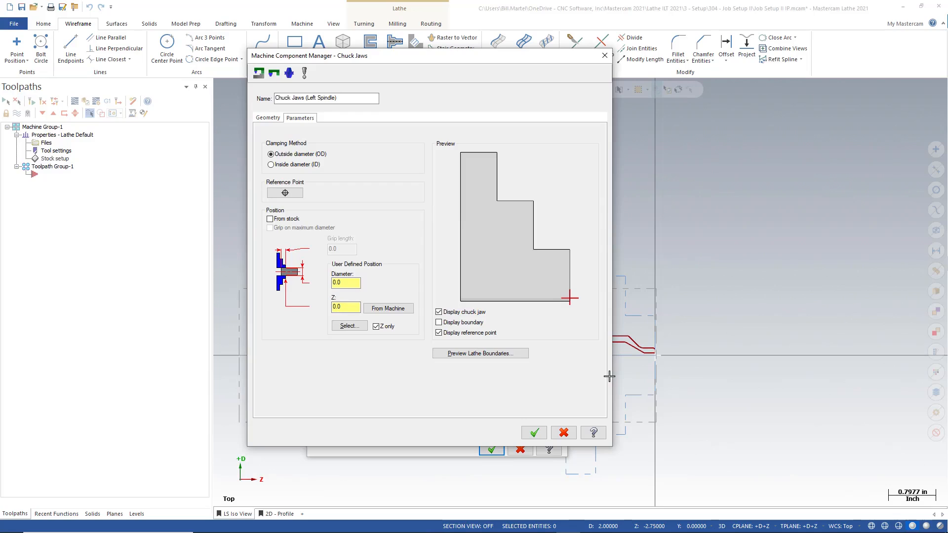
Position the chuck jaws from the stock and preview their boundaries at the rear end of the bar
{"action": "left_click", "coordinate": [270, 219]}
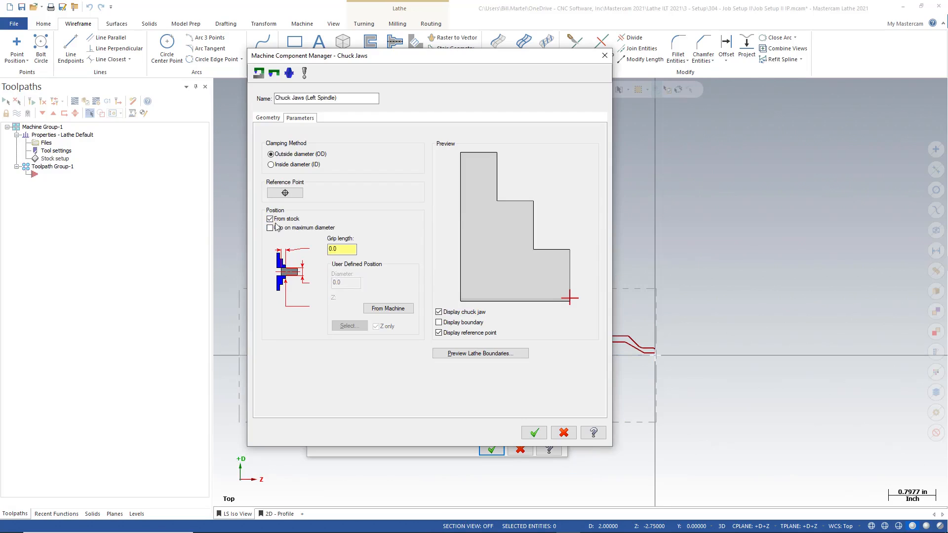
{"action": "left_click", "coordinate": [464, 354]}
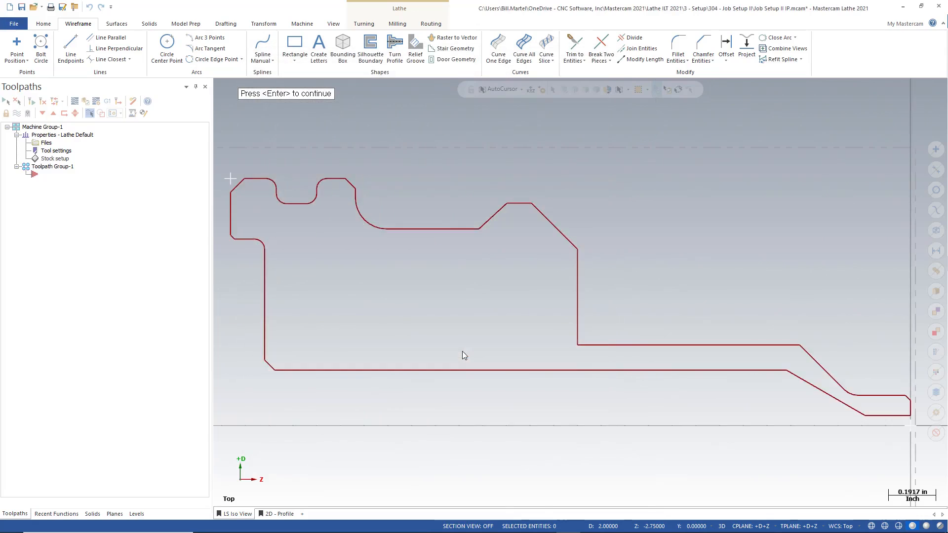
{"action": "scroll", "coordinate": [464, 354], "scroll_direction": "down", "scroll_amount": 5}
{"action": "scroll", "coordinate": [465, 355], "scroll_direction": "down", "scroll_amount": 3}
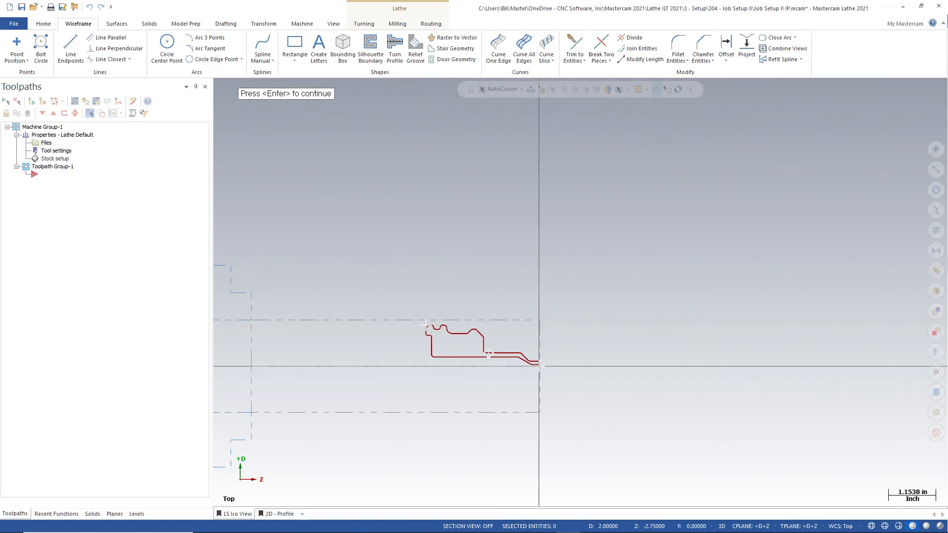
{"action": "middle_click_drag", "start_coordinate": [465, 358], "coordinate": [586, 314]}
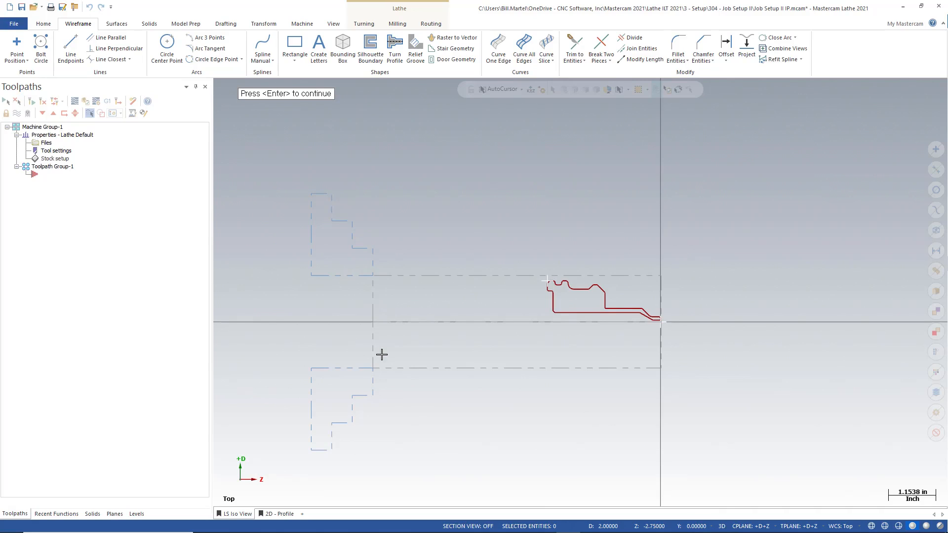
Set the left spindle chuck jaws' grip length to 7-2.75-.5 and preview the lathe boundaries
{"action": "key", "text": "Return"}
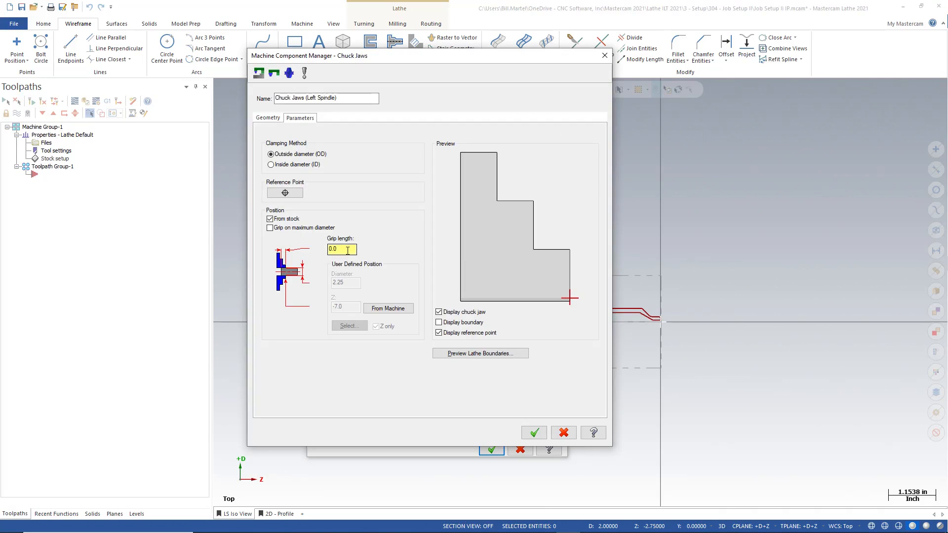
{"action": "left_click_drag", "start_coordinate": [348, 249], "coordinate": [292, 254]}
{"action": "type", "text": "7-2.75"}
{"action": "type", "text": ".5"}
{"action": "key", "text": "Return"}
{"action": "left_click", "coordinate": [493, 354]}
{"action": "scroll", "coordinate": [491, 354], "scroll_direction": "down", "scroll_amount": 6}
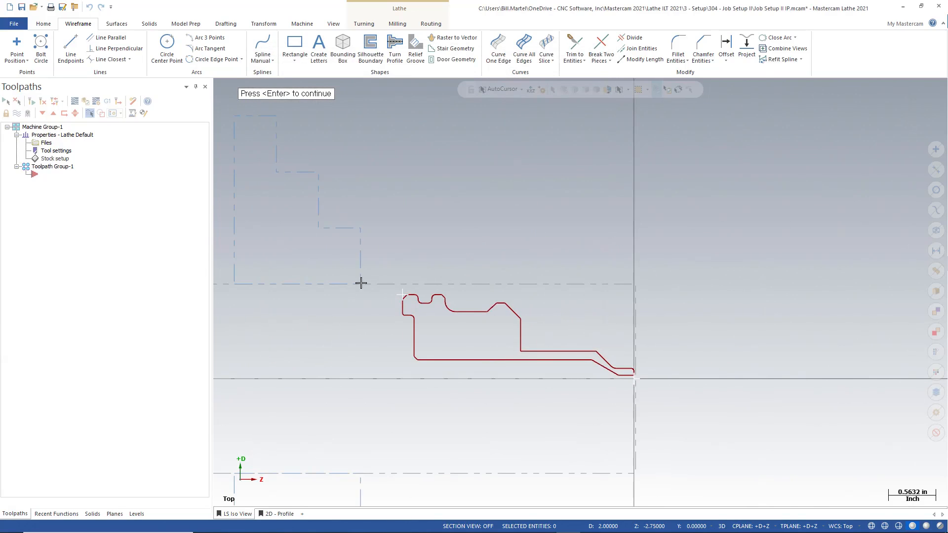
{"action": "scroll", "coordinate": [400, 379], "scroll_direction": "down", "scroll_amount": 2}
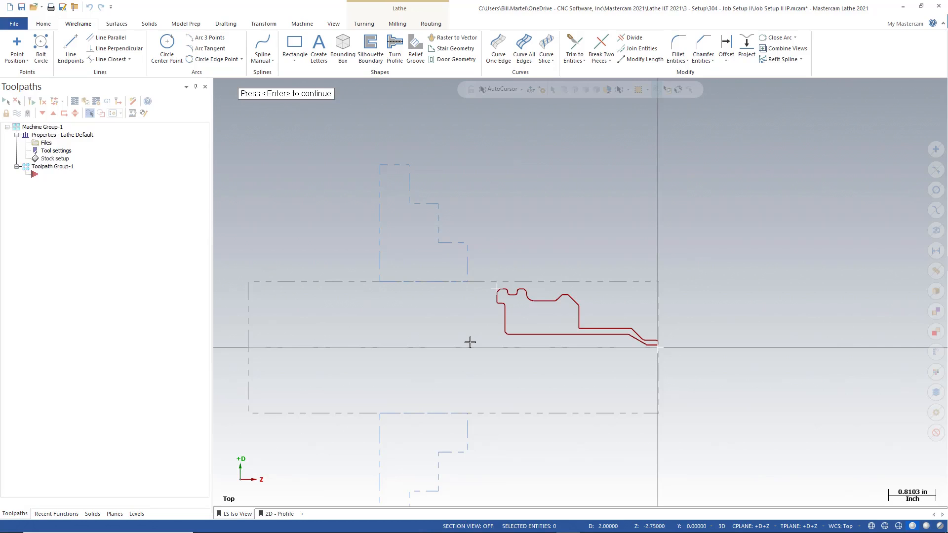
{"action": "key", "text": "Return"}
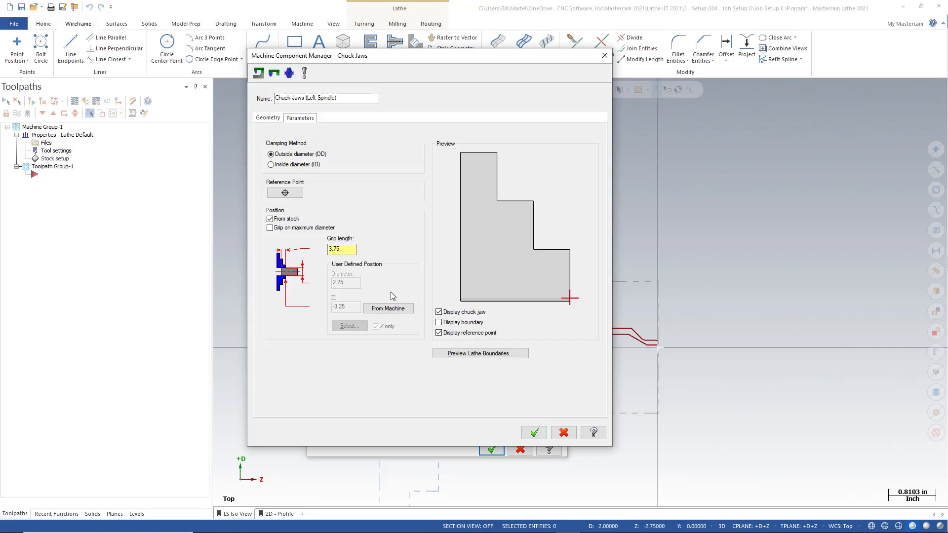
Turn off positioning the left jaws from stock, set their user-defined Z to 0 and preview the boundaries
{"action": "left_click", "coordinate": [270, 218]}
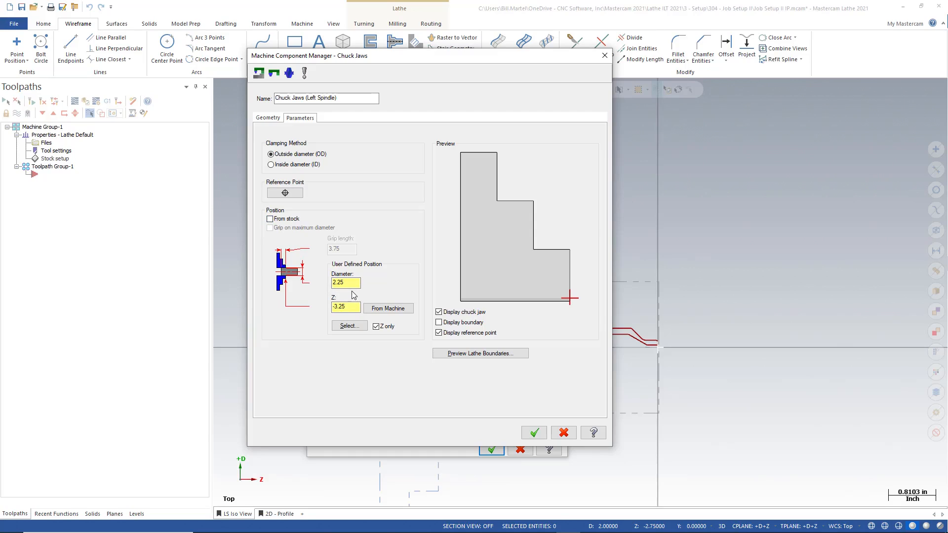
{"action": "double_click", "coordinate": [345, 306]}
{"action": "type", "text": "0"}
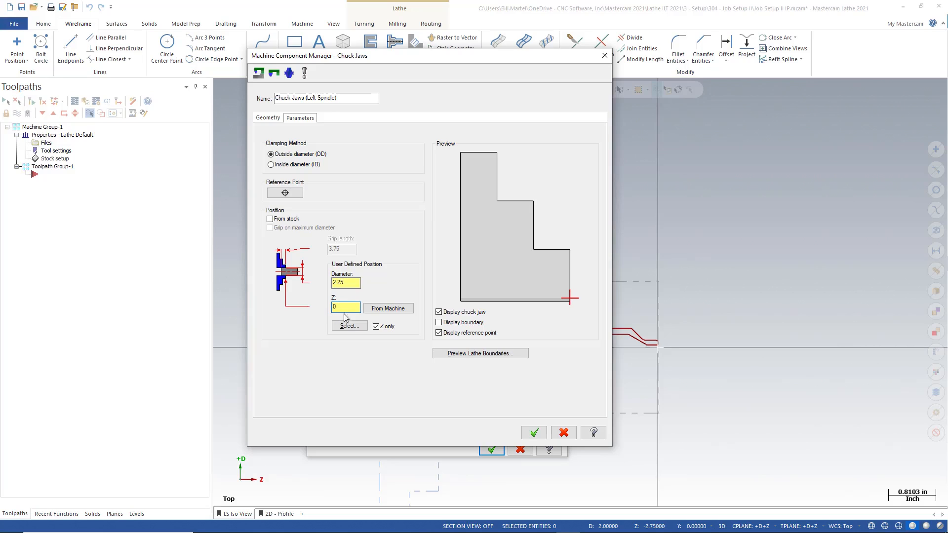
{"action": "left_click", "coordinate": [453, 354]}
{"action": "scroll", "coordinate": [440, 350], "scroll_direction": "down", "scroll_amount": 7}
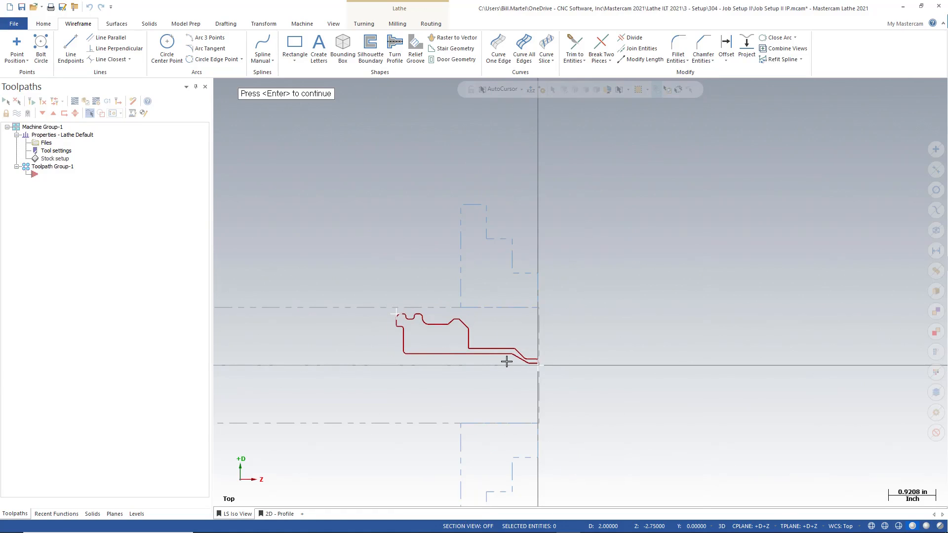
{"action": "key", "text": "Return"}
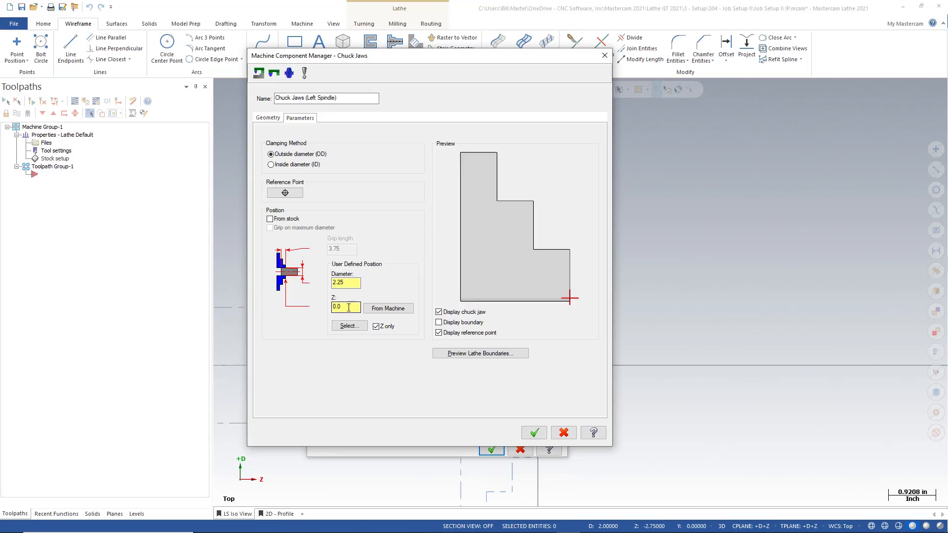
Set the left jaws' user-defined Z position to 2.75-.5 and preview the lathe boundaries
{"action": "left_click_drag", "start_coordinate": [345, 308], "coordinate": [325, 307]}
{"action": "type", "text": "2.75-.5"}
{"action": "key", "text": "Return"}
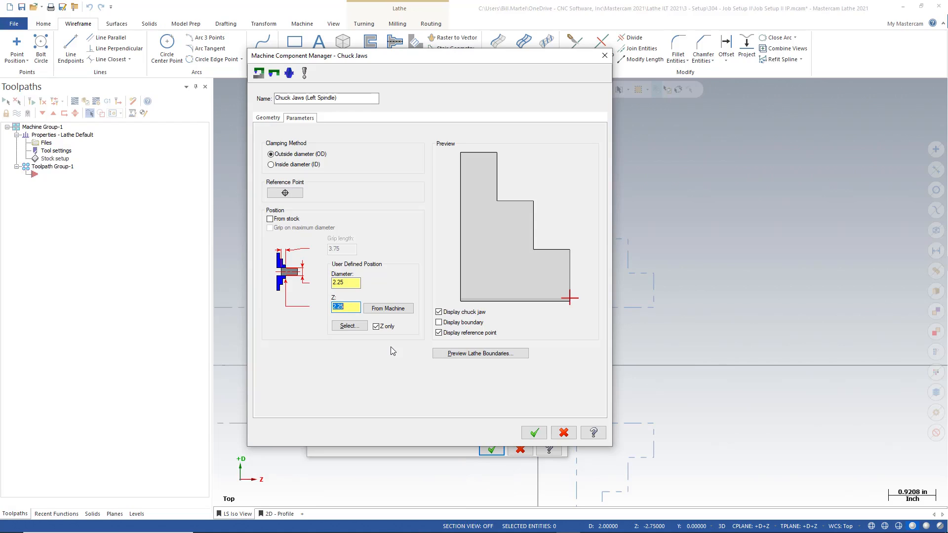
{"action": "left_click", "coordinate": [463, 353]}
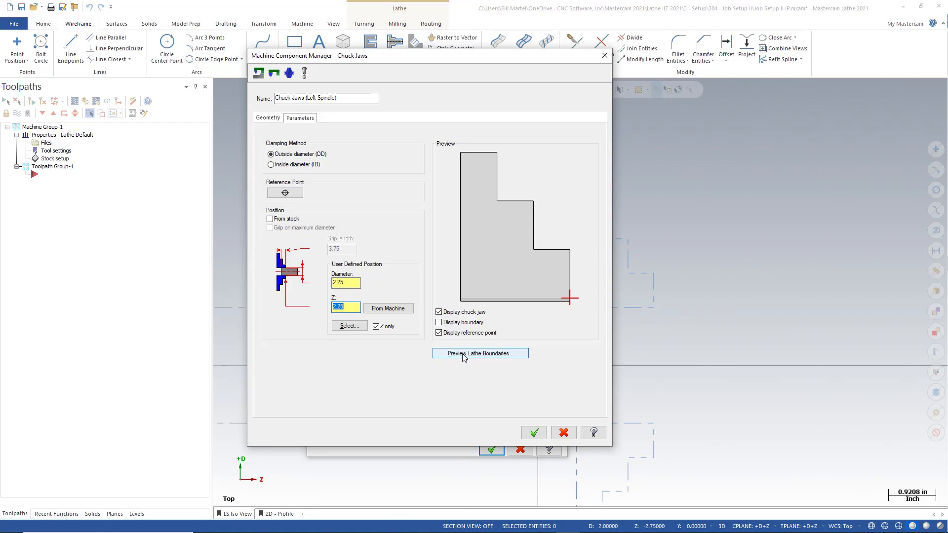
{"action": "scroll", "coordinate": [462, 353], "scroll_direction": "down", "scroll_amount": 5}
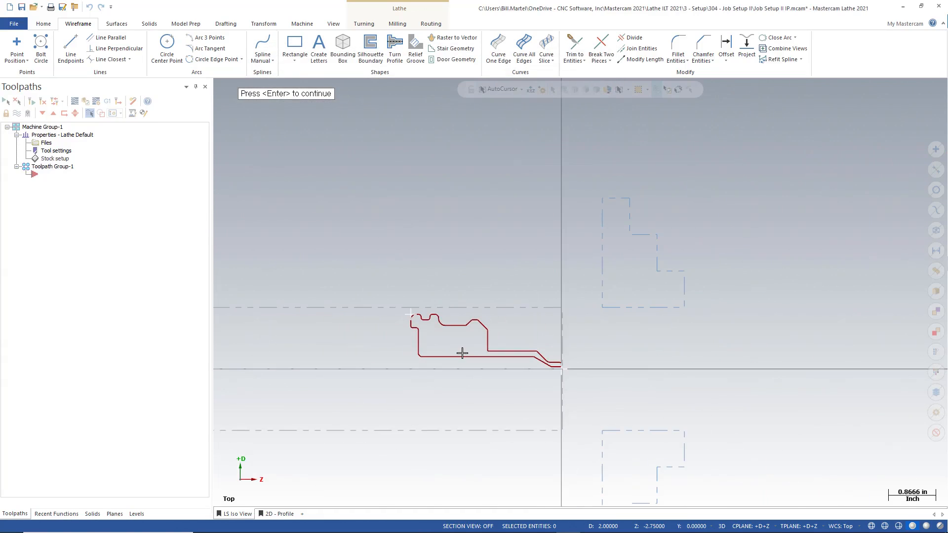
{"action": "key", "text": "Return"}
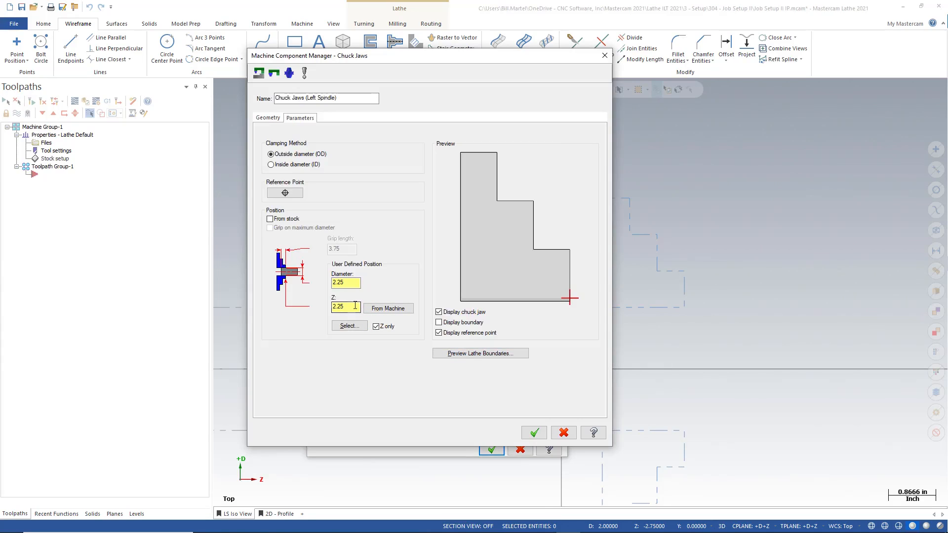
Set the left jaws' user-defined Z position to -2.750-.5, preview the boundaries and accept the jaw definition
{"action": "double_click", "coordinate": [356, 306]}
{"action": "type", "text": "-2.750-.5"}
{"action": "key", "text": "Return"}
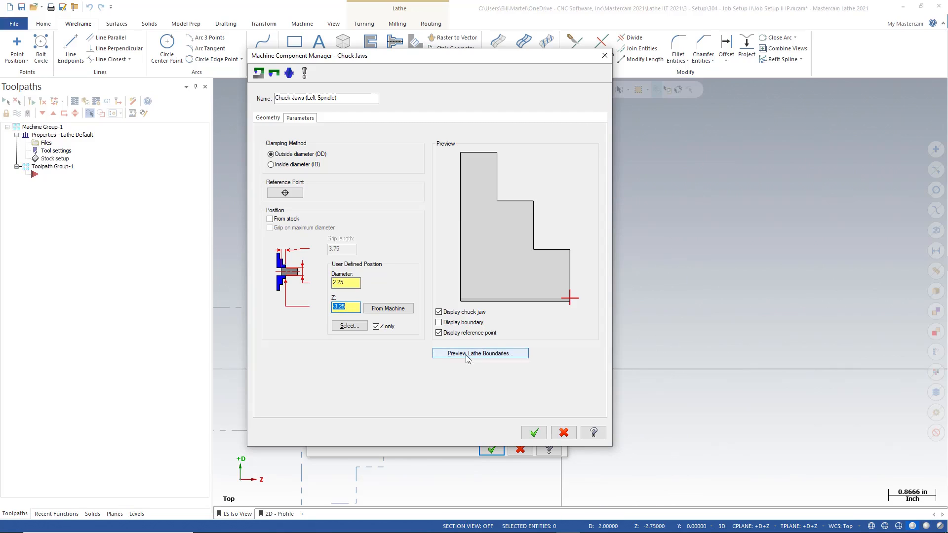
{"action": "left_click", "coordinate": [466, 354]}
{"action": "scroll", "coordinate": [480, 374], "scroll_direction": "down", "scroll_amount": 2}
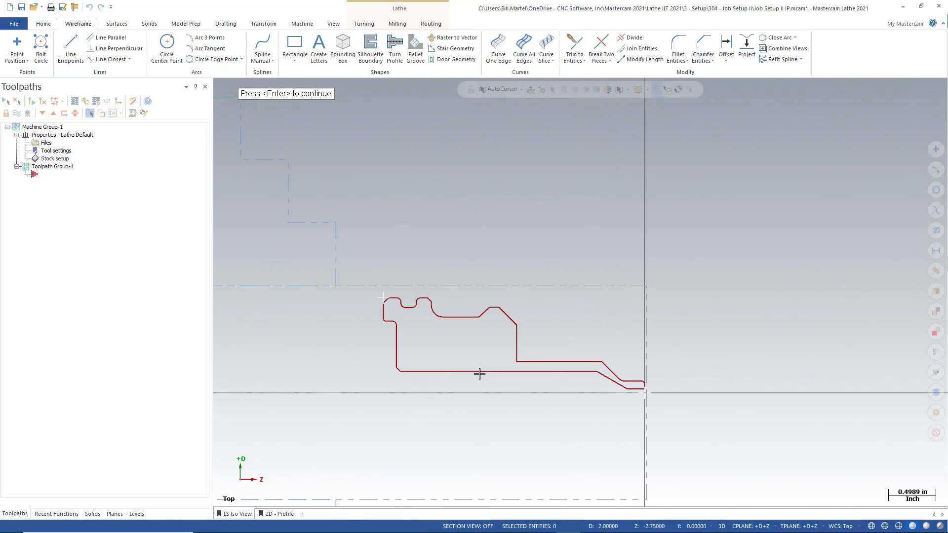
{"action": "middle_click_drag", "start_coordinate": [464, 406], "coordinate": [550, 360]}
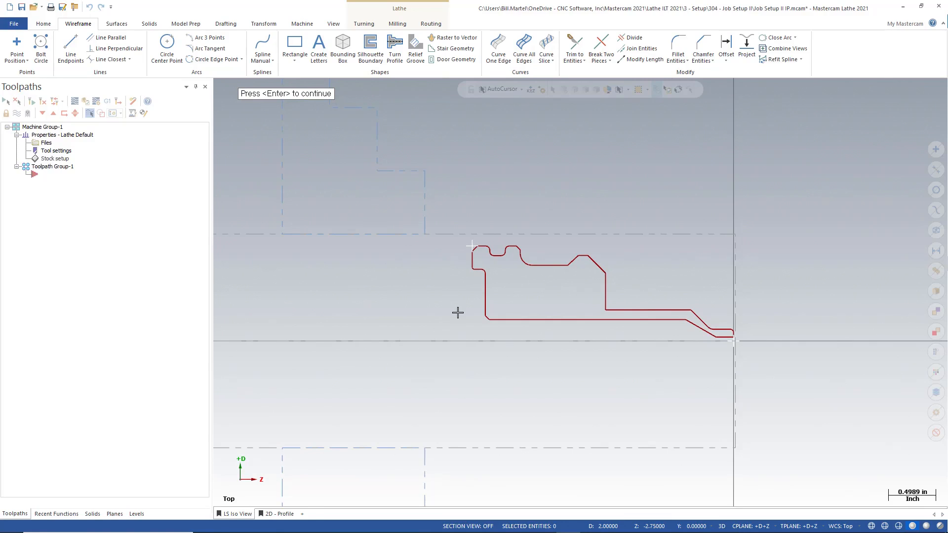
{"action": "key", "text": "Return"}
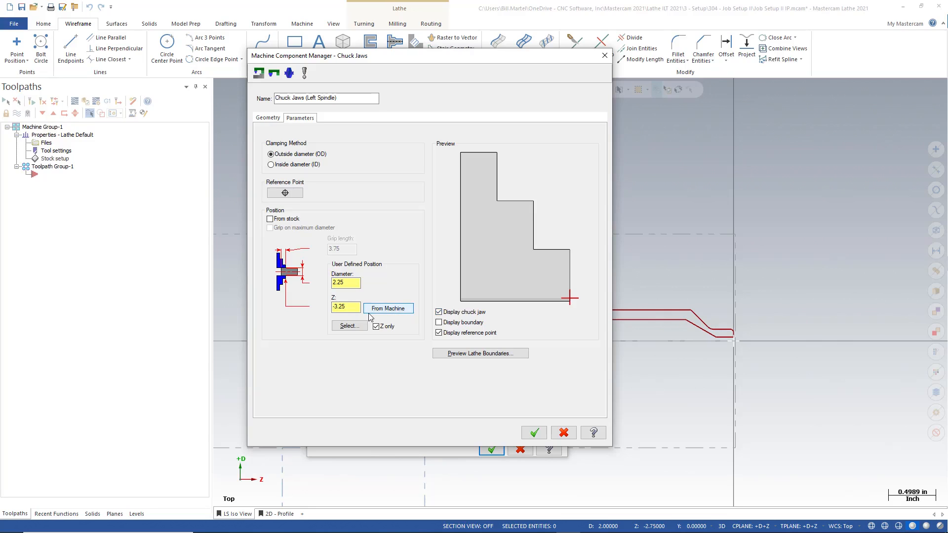
{"action": "left_click", "coordinate": [534, 434]}
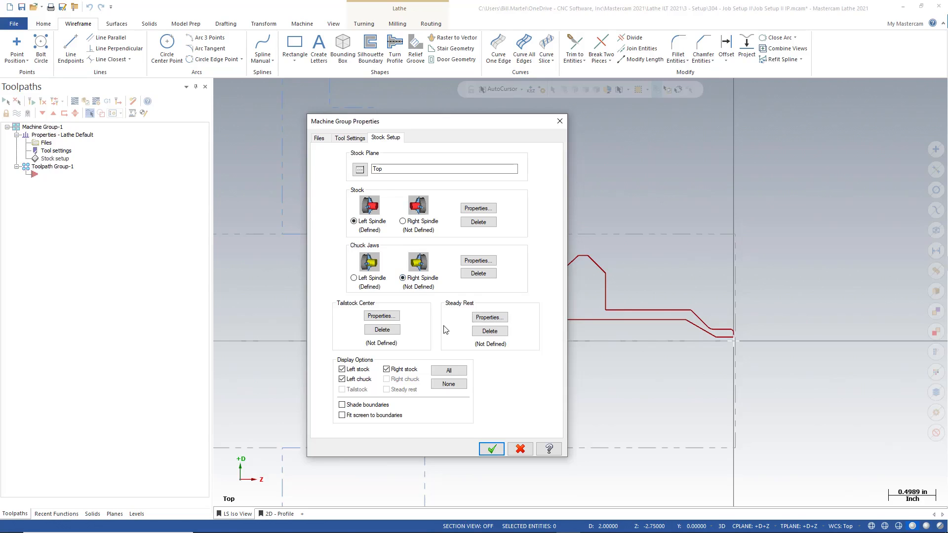
Open the right spindle chuck jaw properties, set the radius of jaw step 1 to 0.995 and inspect the jaw shape
{"action": "left_click", "coordinate": [478, 260]}
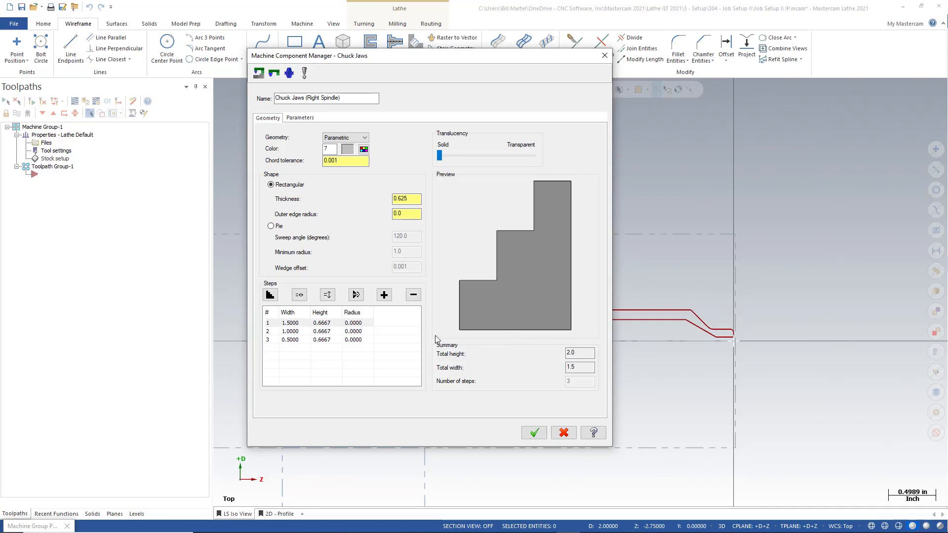
{"action": "double_click", "coordinate": [370, 323]}
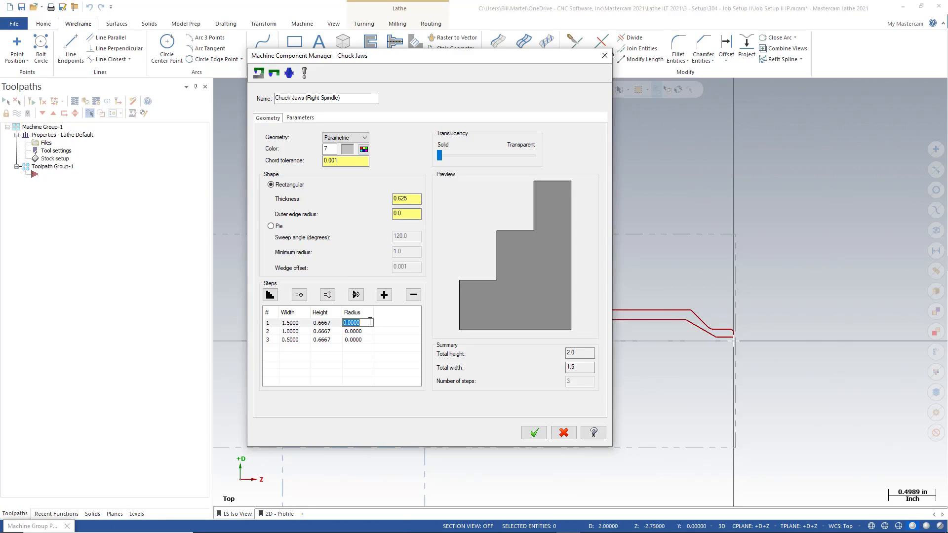
{"action": "type", "text": ".995"}
{"action": "key", "text": "Return"}
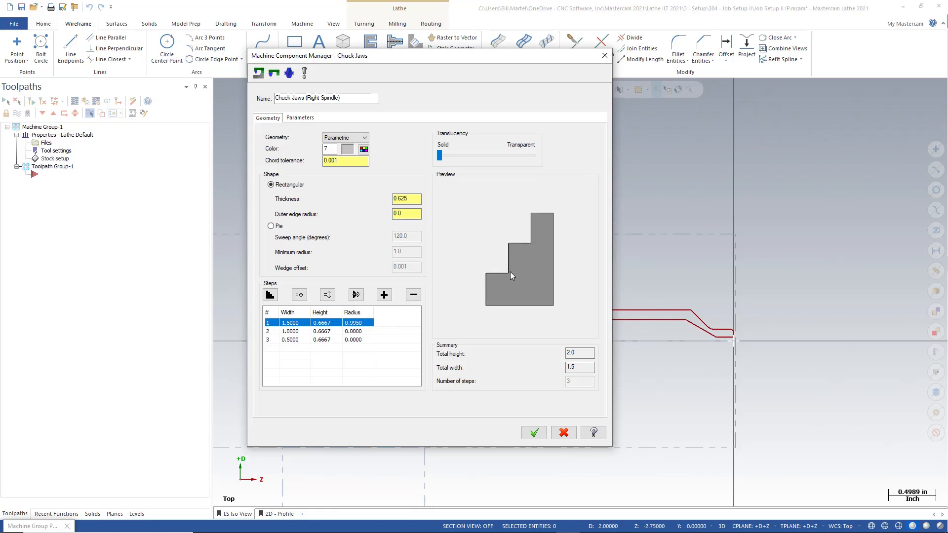
{"action": "mouse_move", "coordinate": [510, 271]}
{"action": "left_mouse_down"}
{"action": "mouse_move", "coordinate": [547, 275]}
{"action": "mouse_move", "coordinate": [508, 287]}
{"action": "left_mouse_up"}
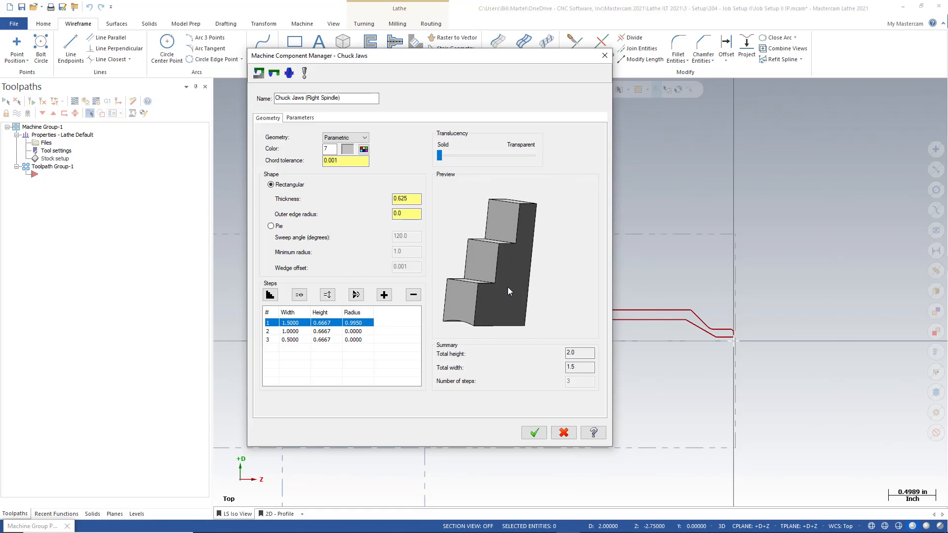
{"action": "mouse_move", "coordinate": [508, 287]}
{"action": "middle_mouse_down", "text": "shift"}
{"action": "mouse_move", "coordinate": [538, 274]}
{"action": "mouse_move", "coordinate": [520, 285]}
{"action": "middle_mouse_up", "text": "shift"}
{"action": "scroll", "coordinate": [539, 274], "scroll_direction": "down", "scroll_amount": 1}
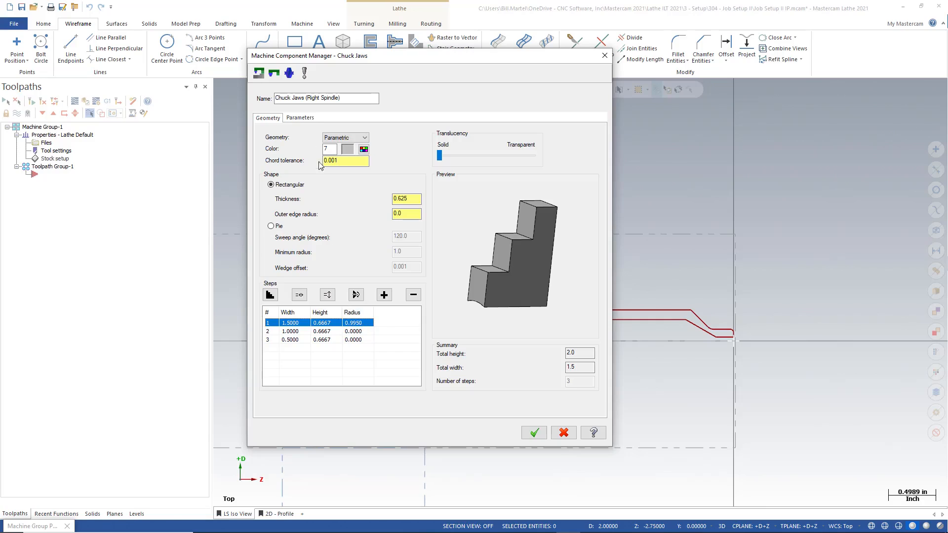
Set the right spindle chuck jaws' user-defined diameter to 2.0 in their parameters
{"action": "left_click", "coordinate": [300, 117]}
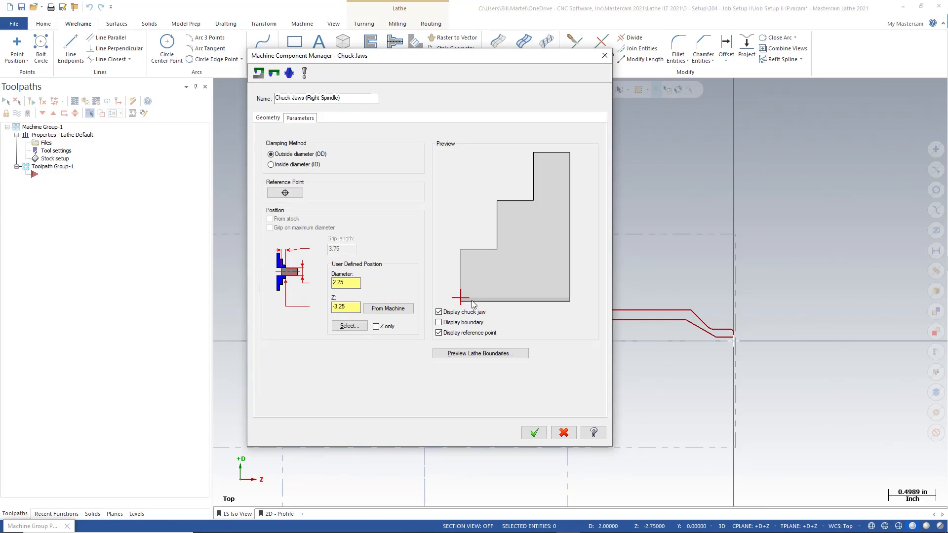
{"action": "double_click", "coordinate": [355, 282]}
{"action": "type", "text": "2.0"}
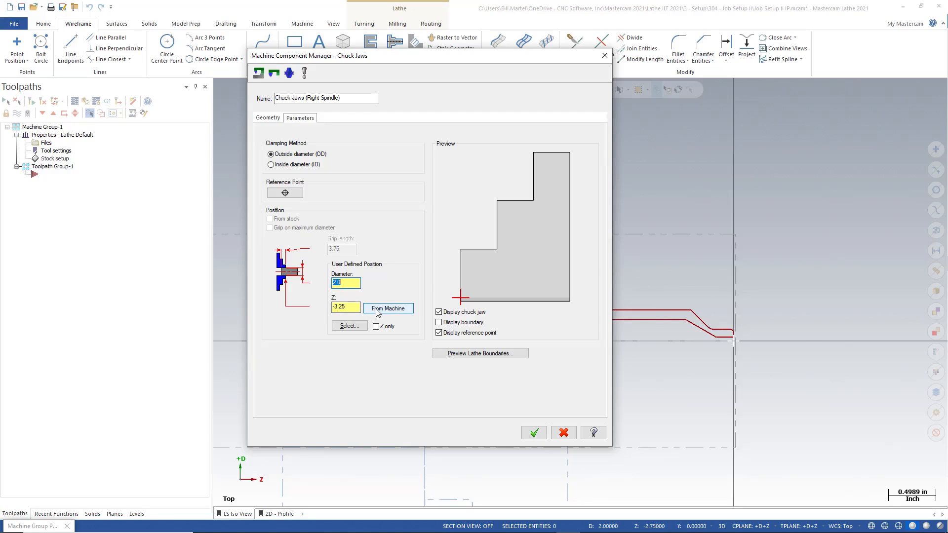
Pick a Z-only position for the right spindle jaws well beyond the part's front face and set Z to 24
{"action": "left_click", "coordinate": [349, 325]}
{"action": "scroll", "coordinate": [487, 354], "scroll_direction": "down", "scroll_amount": 8}
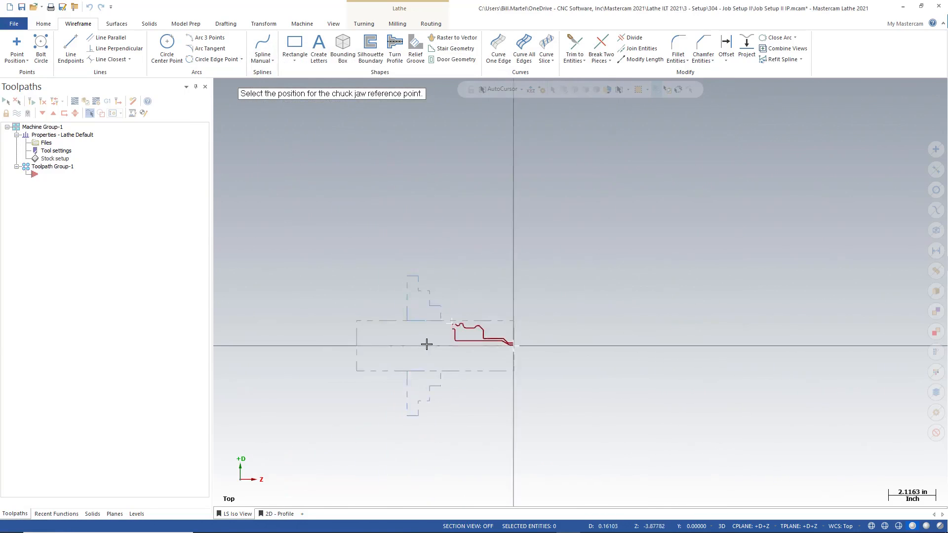
{"action": "left_click", "coordinate": [861, 333]}
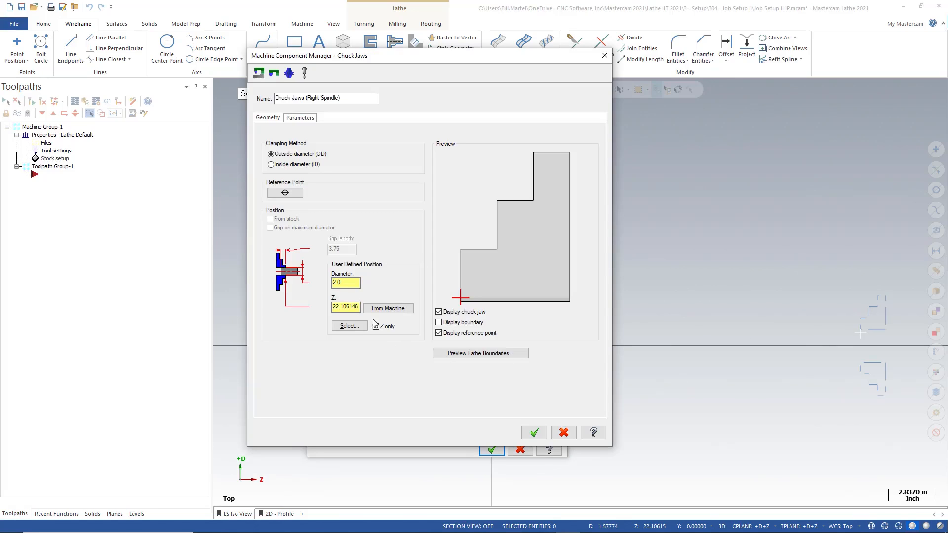
{"action": "left_click", "coordinate": [360, 307]}
{"action": "double_click", "coordinate": [360, 307]}
{"action": "type", "text": "24"}
{"action": "key", "text": "Return"}
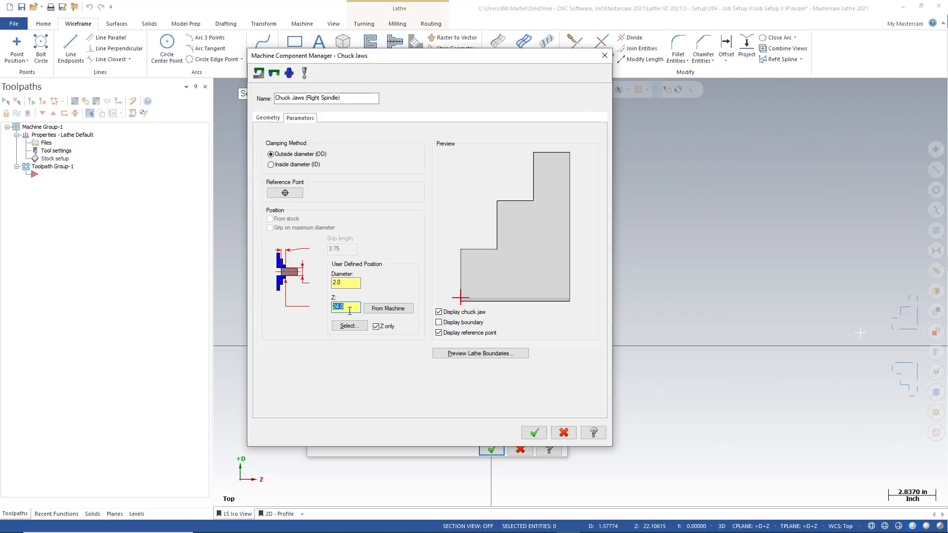
Preview the boundaries of both spindles and create a viewsheet named Both Spindle with a saved bookmark
{"action": "left_click", "coordinate": [469, 354]}
{"action": "scroll", "coordinate": [469, 354], "scroll_direction": "down", "scroll_amount": 1}
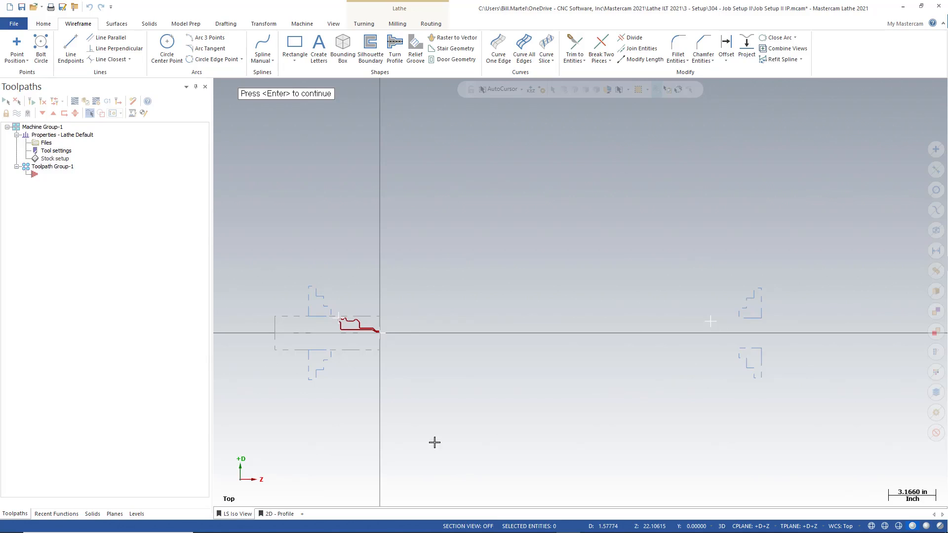
{"action": "left_click", "coordinate": [303, 515]}
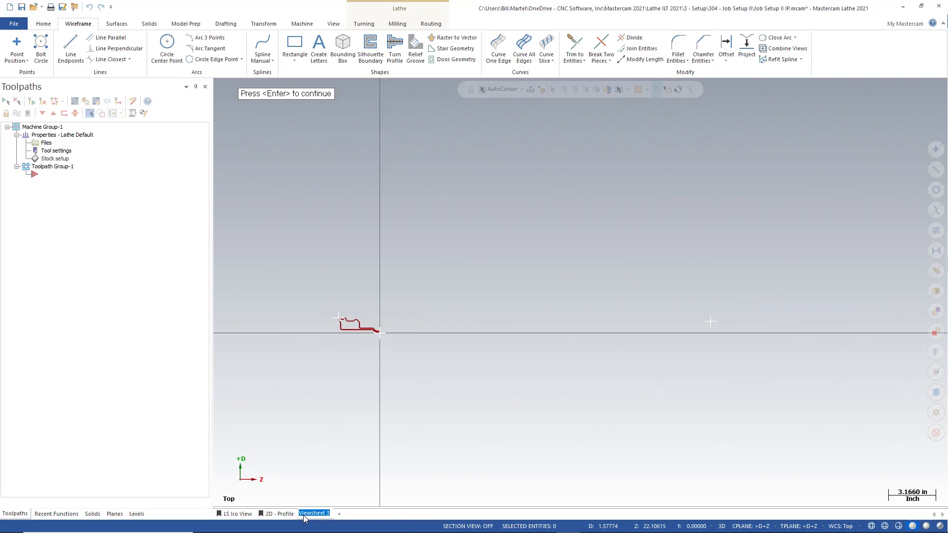
{"action": "type", "text": "Both Spindle"}
{"action": "key", "text": "Return"}
{"action": "right_click", "coordinate": [311, 514]}
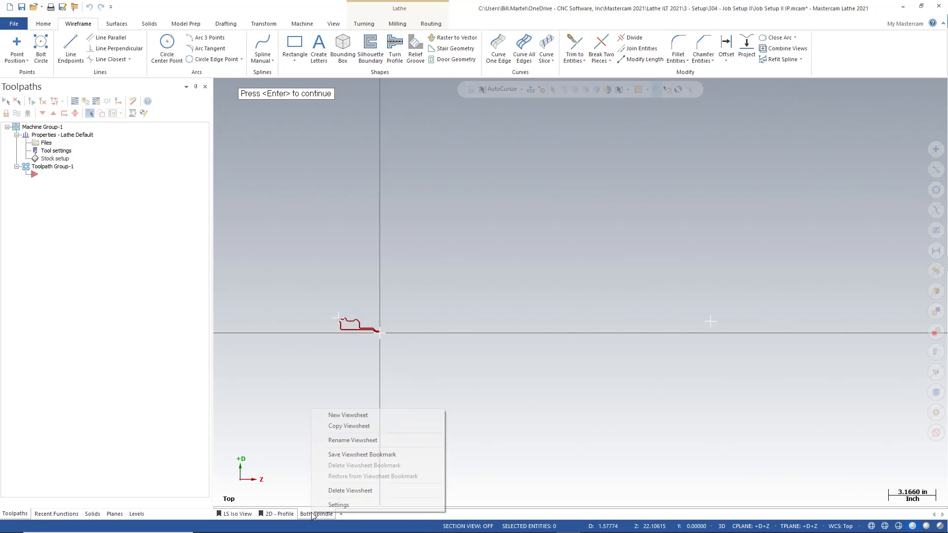
{"action": "left_click", "coordinate": [362, 454]}
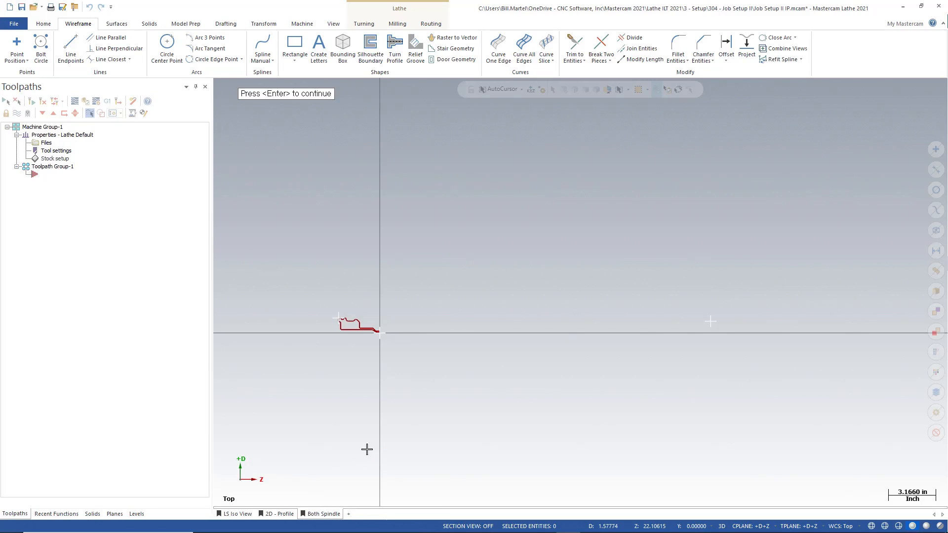
Check the views of the LS Iso View, 2D - Profile and Both Spindle viewsheets
{"action": "left_click", "coordinate": [239, 514]}
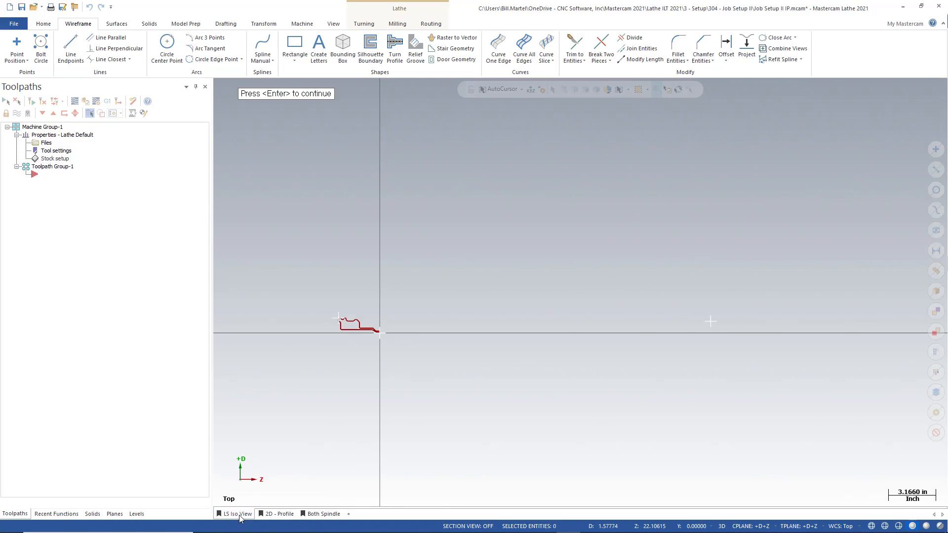
{"action": "left_click", "coordinate": [280, 514]}
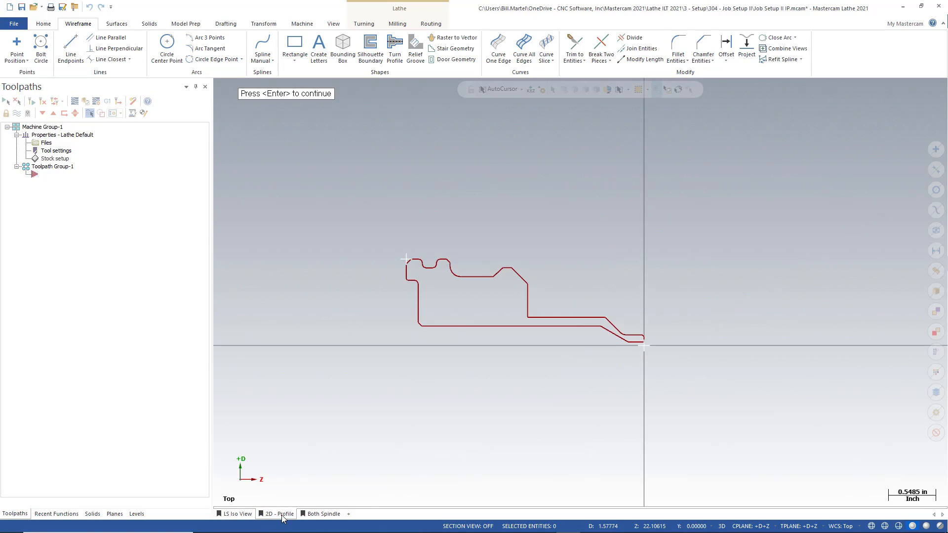
{"action": "left_click", "coordinate": [319, 514]}
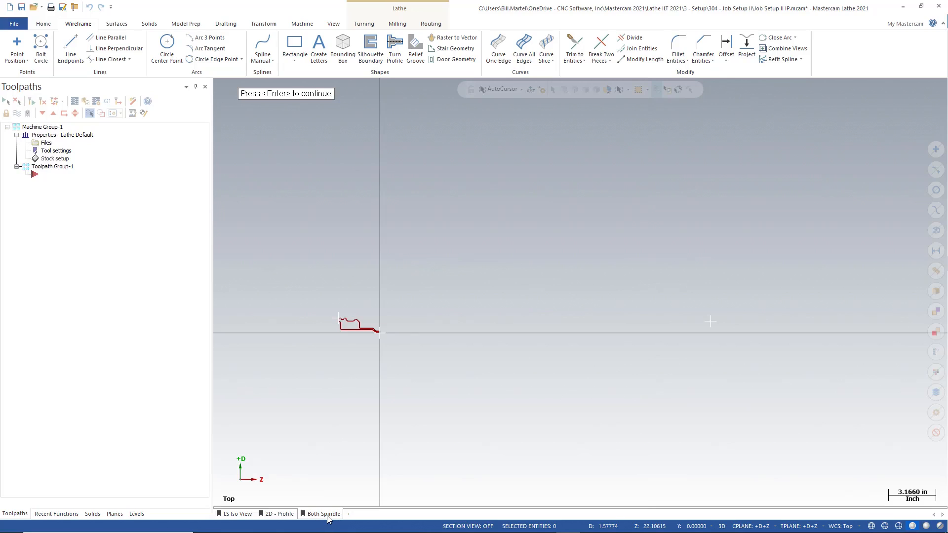
Leave the boundary preview and accept the right spindle jaws and the machine group properties
{"action": "key", "text": "Return"}
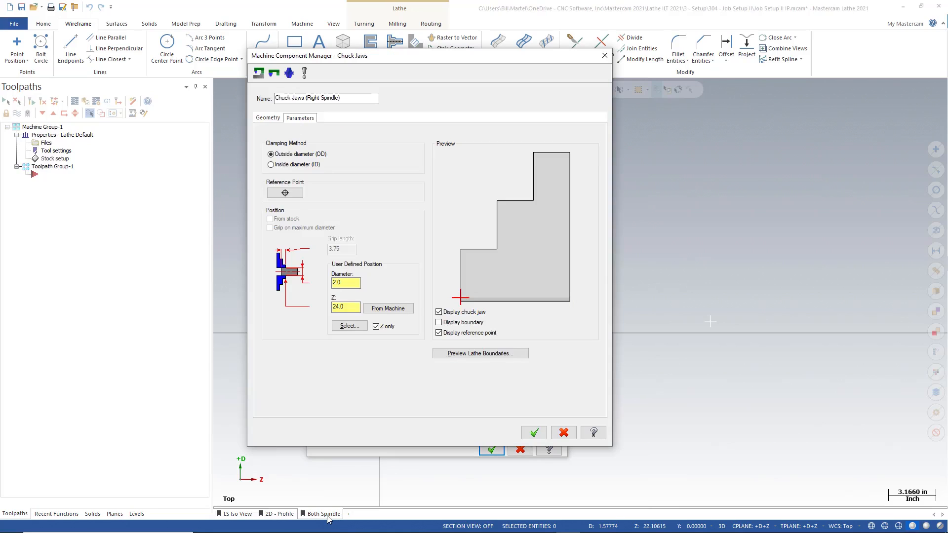
{"action": "left_click", "coordinate": [533, 433]}
{"action": "left_click", "coordinate": [492, 449]}
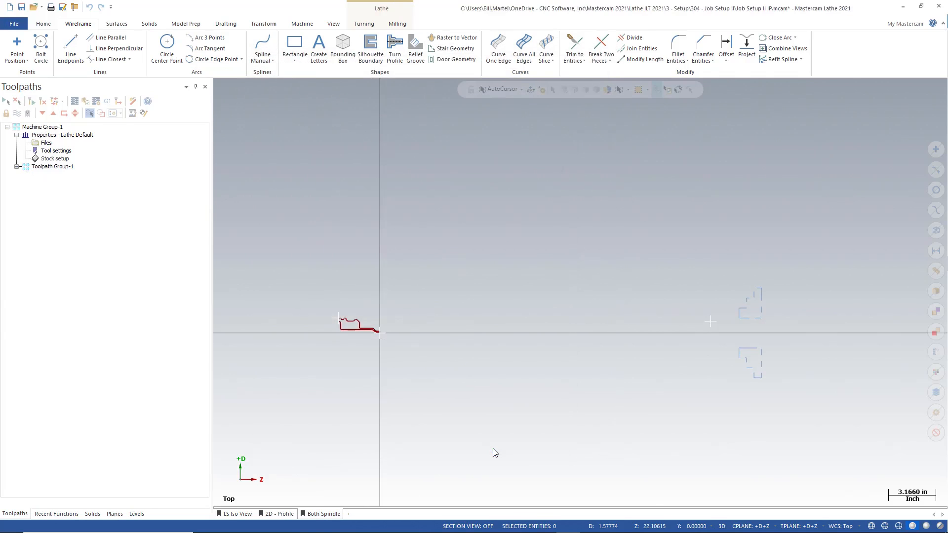